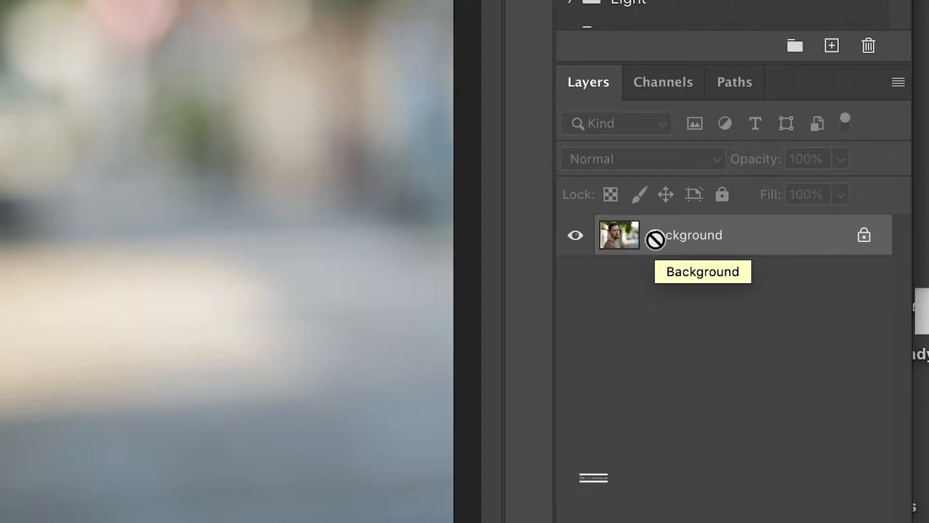
Step: Duplicate the Background layer twice, naming the lower copy "tone" and the upper copy "texture"
{"action": "key", "text": "super+j"}
{"action": "key", "text": "super+j"}
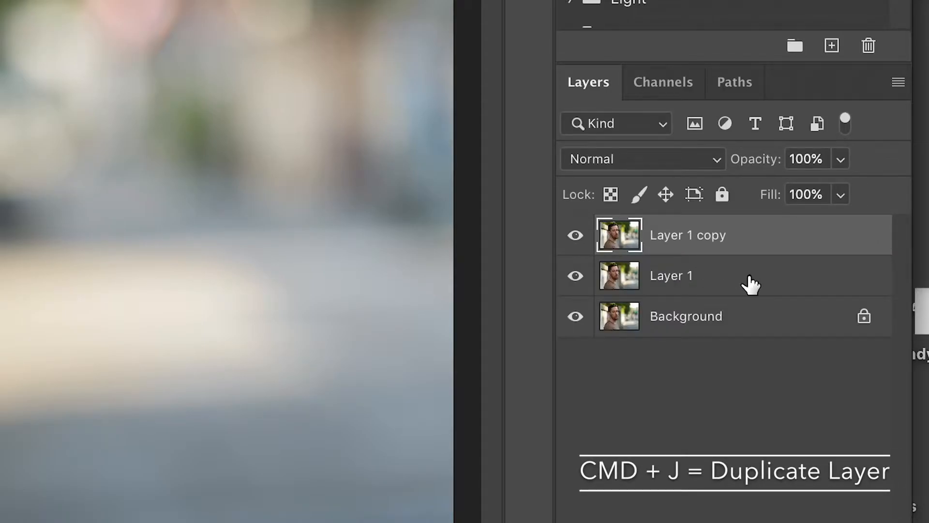
{"action": "double_click", "coordinate": [665, 279]}
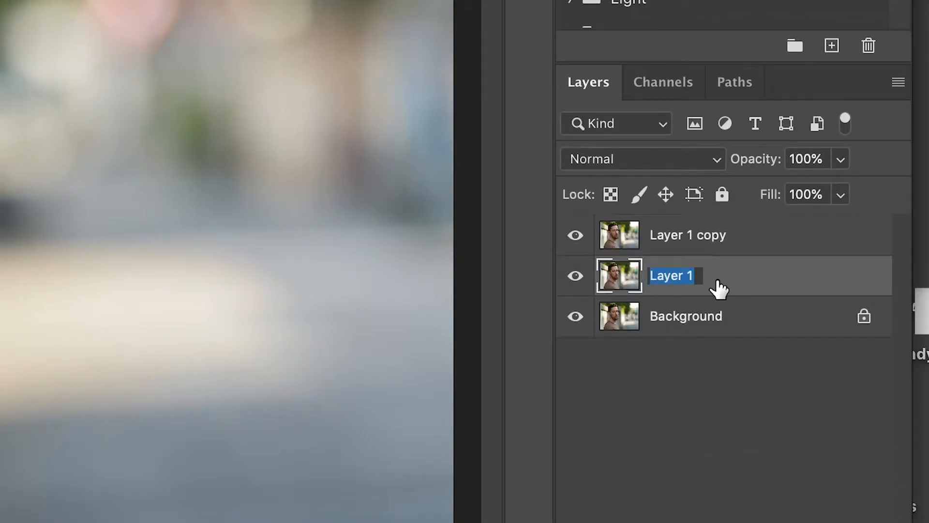
{"action": "type", "text": "tone"}
{"action": "key", "text": "shift+Tab"}
{"action": "type", "text": "text"}
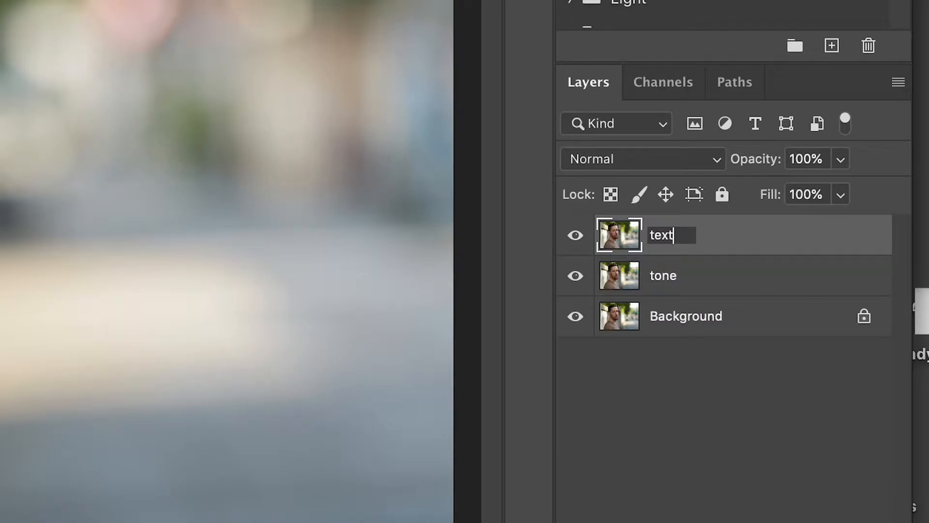
{"action": "type", "text": "ure"}
{"action": "key", "text": "Return"}
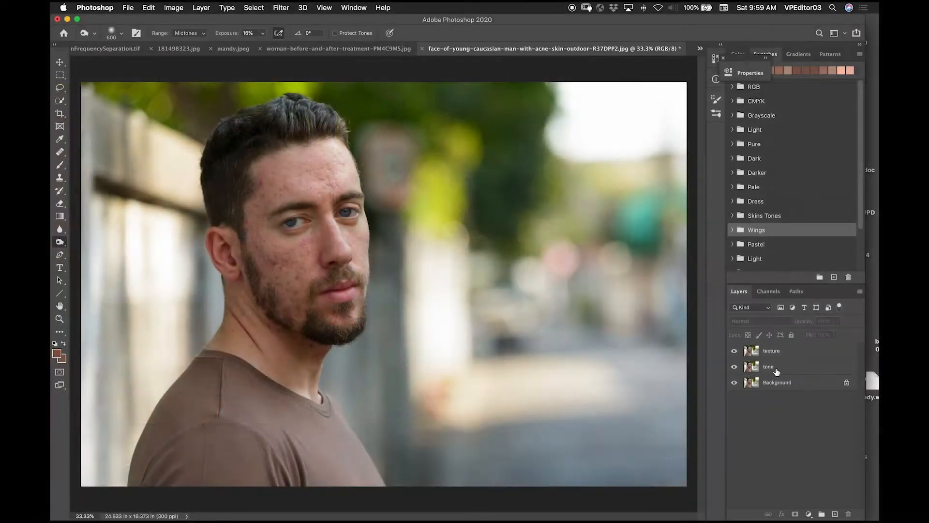
Step: Hide the texture layer and apply a Gaussian Blur with a 6.6-pixel radius to the tone layer
{"action": "left_click", "coordinate": [779, 369]}
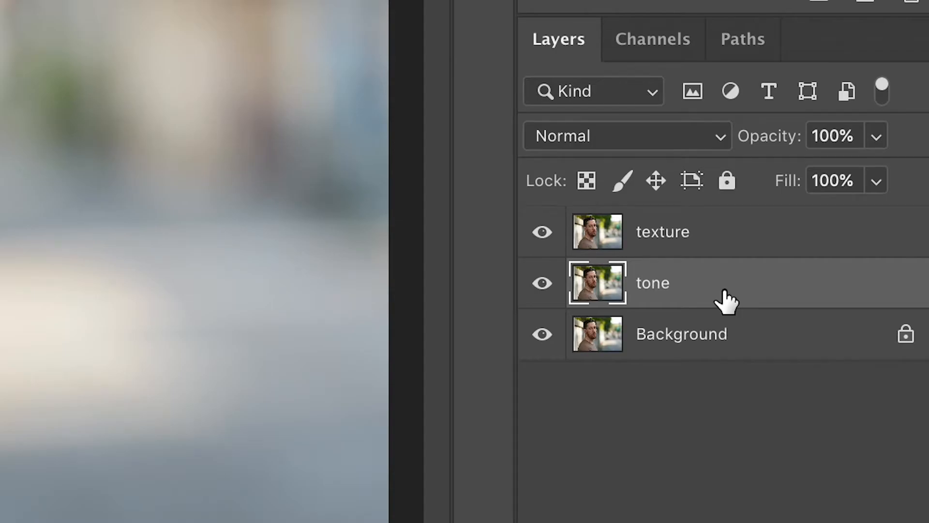
{"action": "left_click", "coordinate": [541, 234]}
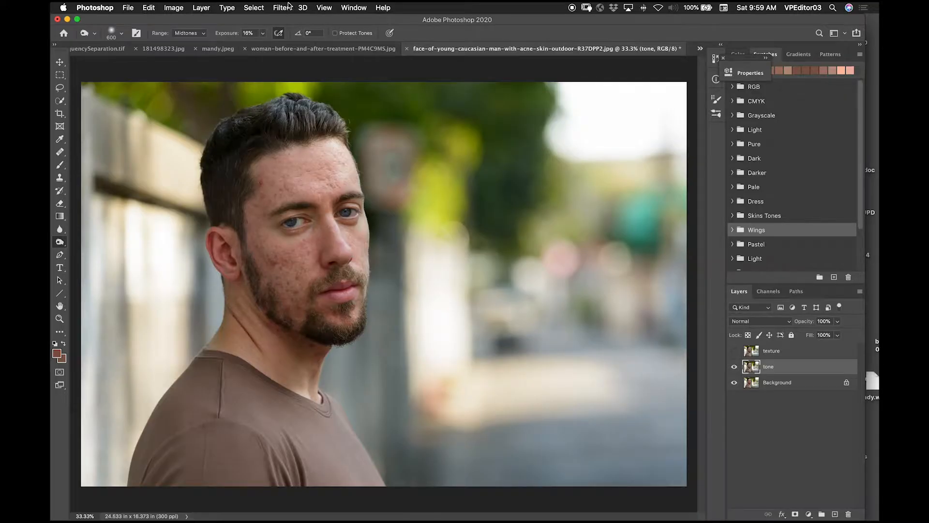
{"action": "left_click", "coordinate": [285, 7]}
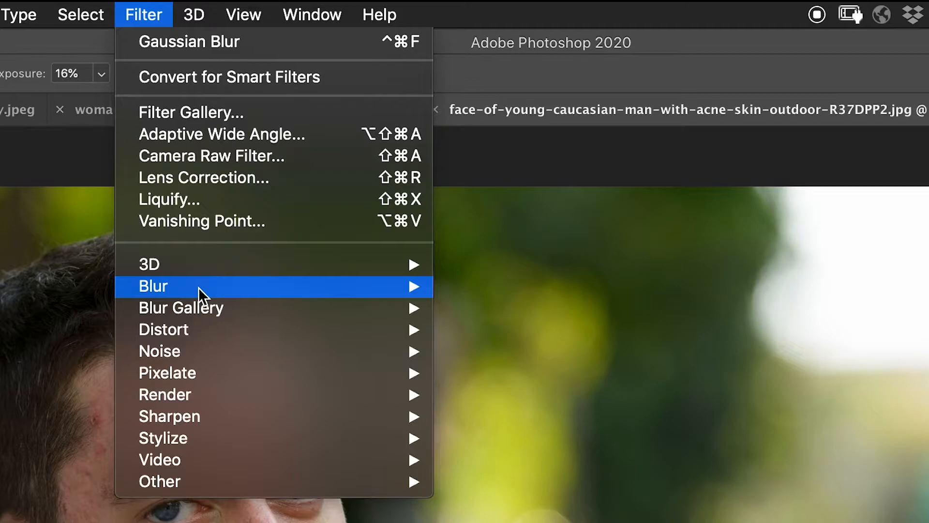
{"action": "mouse_move", "coordinate": [198, 288]}
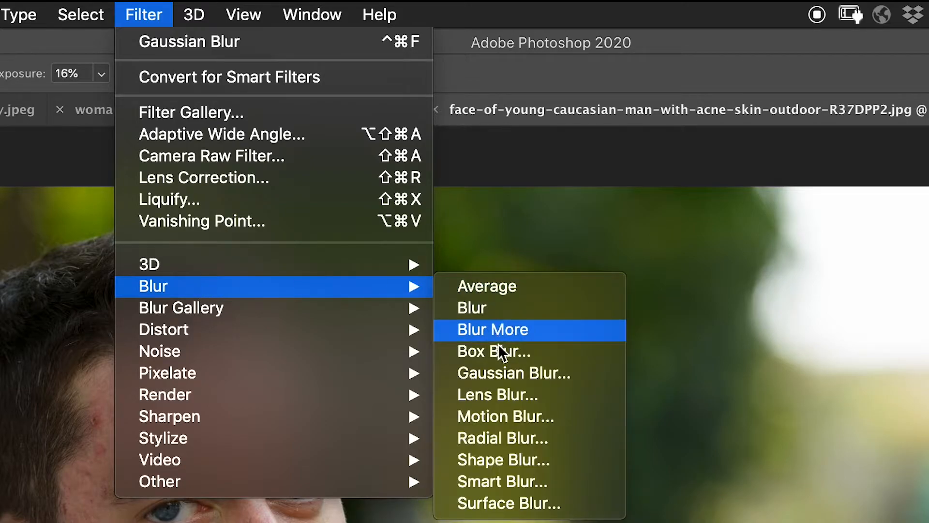
{"action": "left_click", "coordinate": [499, 371]}
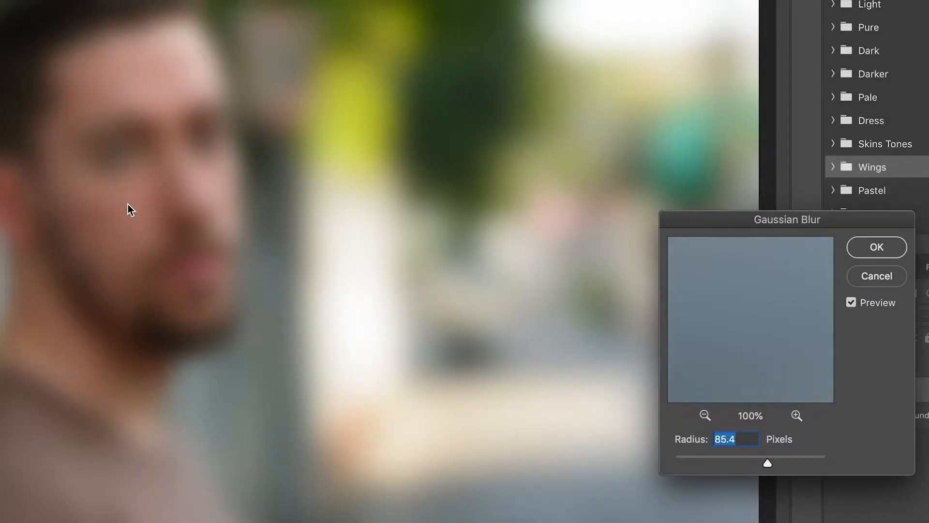
{"action": "left_click", "coordinate": [127, 198]}
{"action": "left_click_drag", "start_coordinate": [769, 463], "coordinate": [675, 462]}
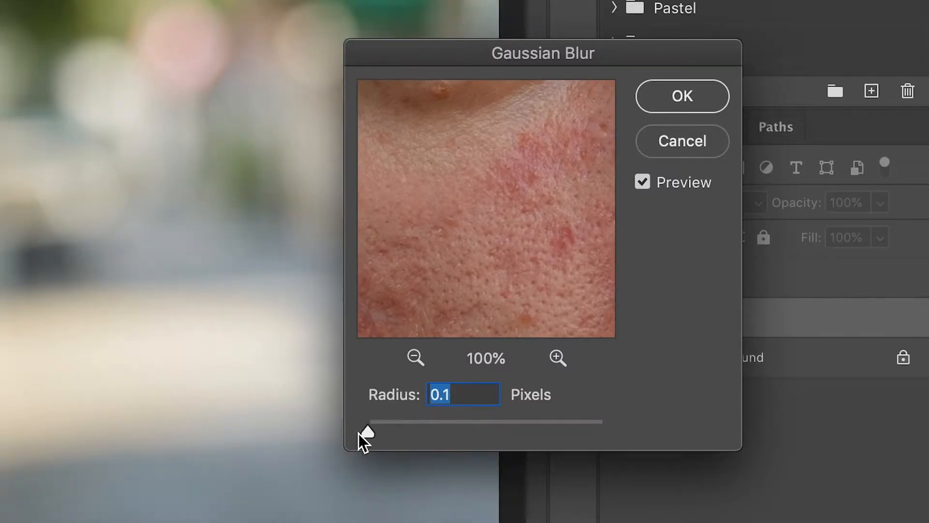
{"action": "left_click_drag", "start_coordinate": [371, 434], "coordinate": [443, 429]}
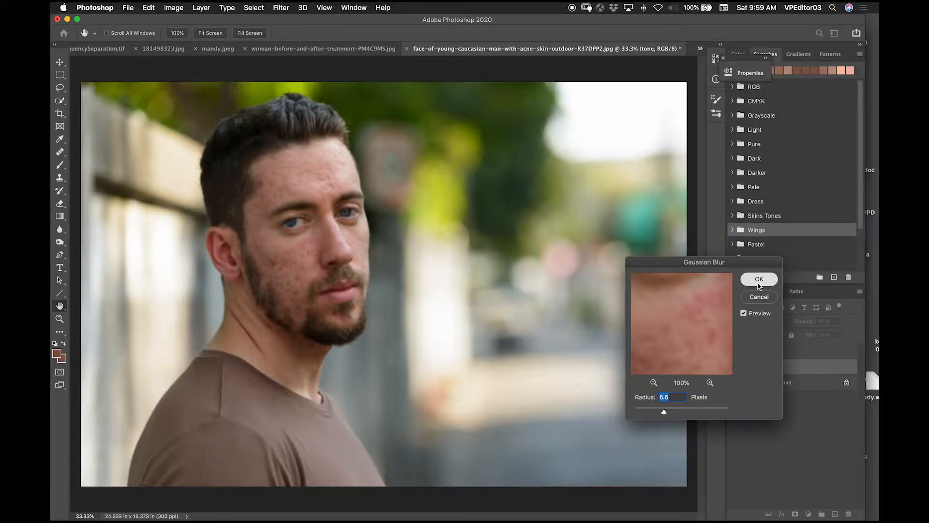
{"action": "left_click", "coordinate": [682, 95]}
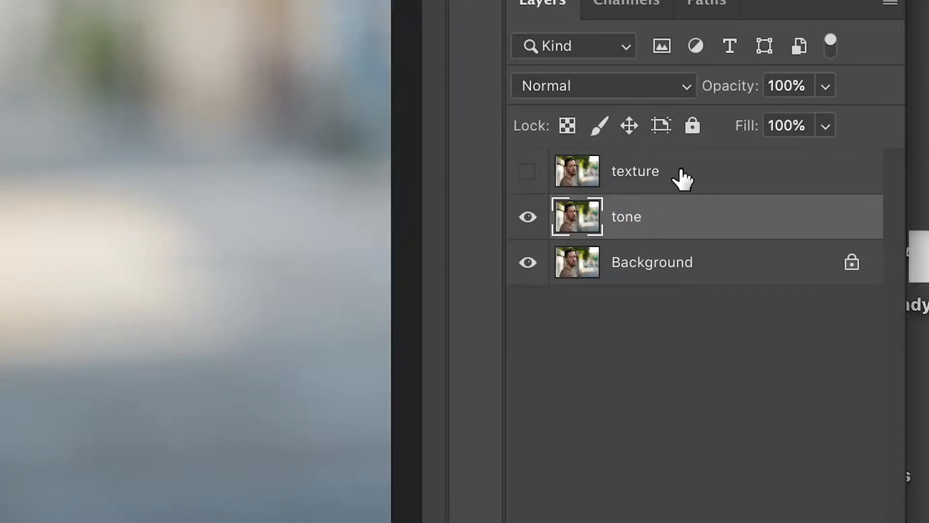
Step: Show the texture layer and run Apply Image on it with the tone layer as source and Subtract blending
{"action": "left_click", "coordinate": [788, 352]}
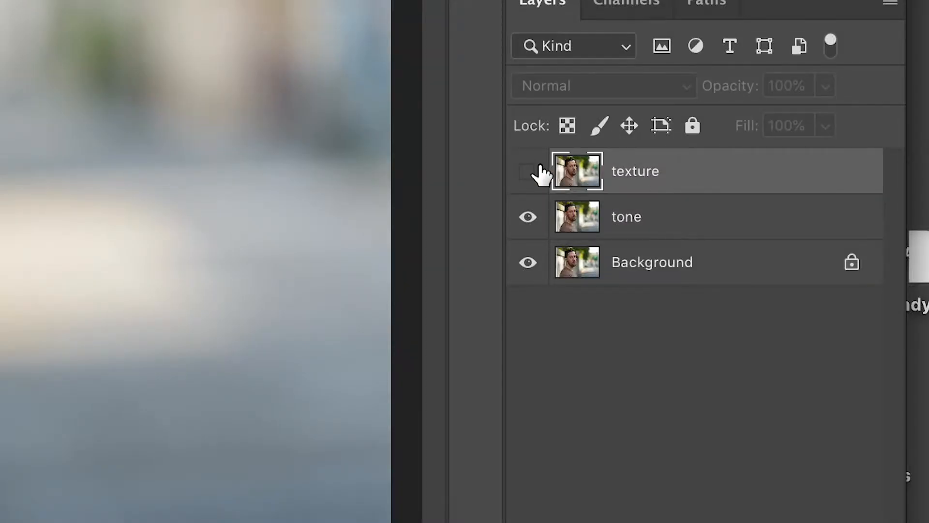
{"action": "left_click", "coordinate": [523, 172]}
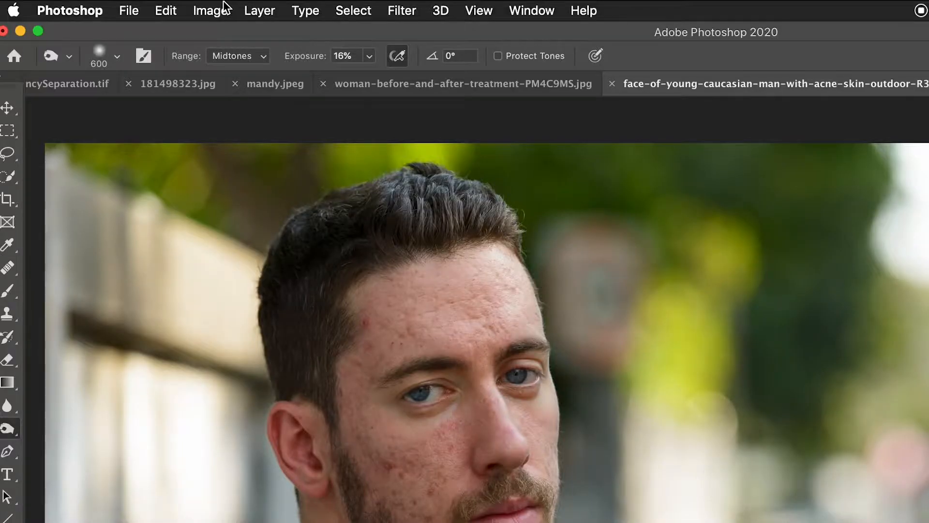
{"action": "left_click", "coordinate": [211, 10]}
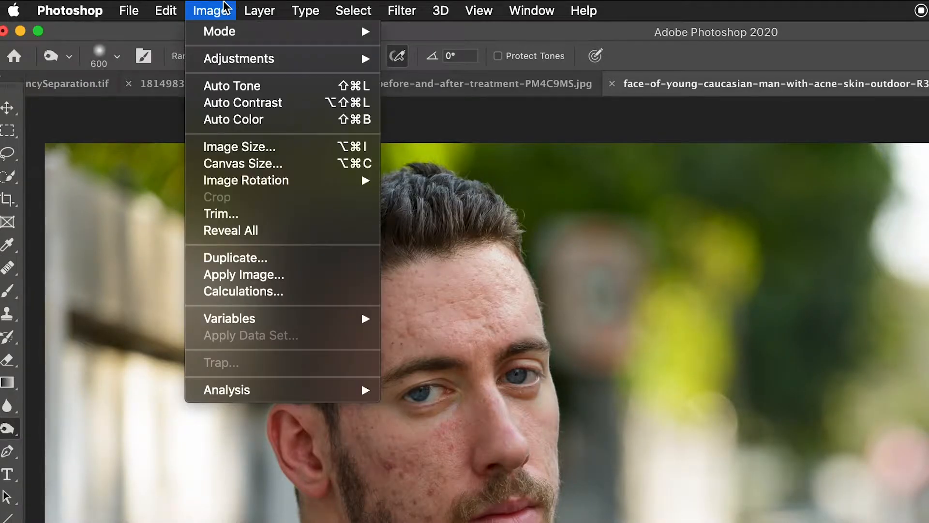
{"action": "left_click", "coordinate": [265, 276]}
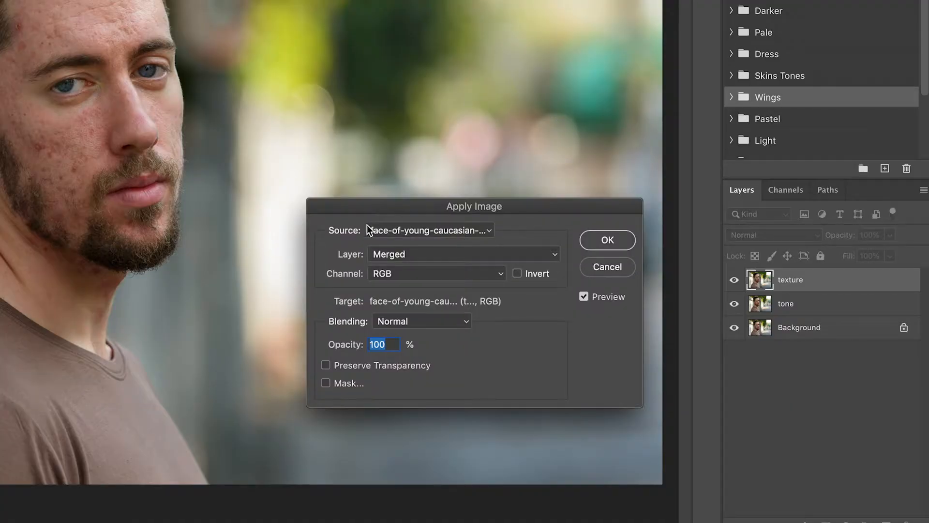
{"action": "left_click", "coordinate": [407, 255]}
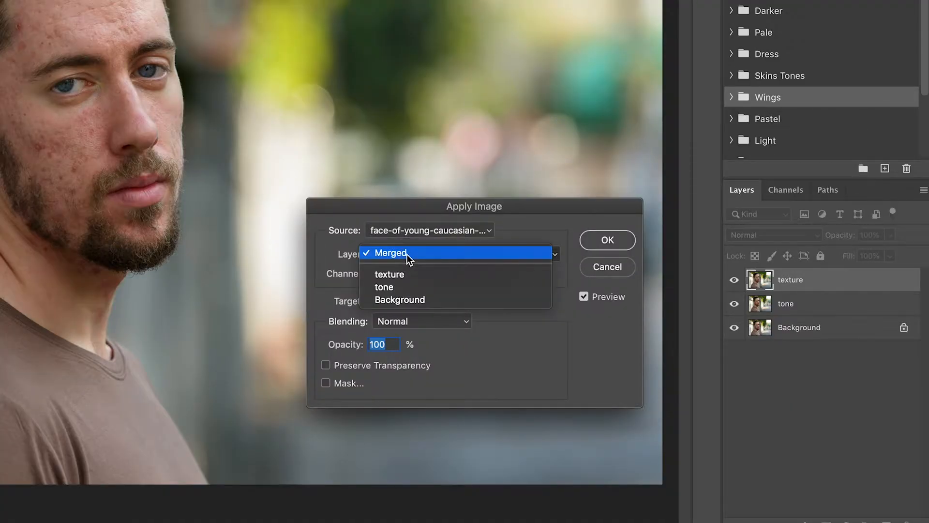
{"action": "left_click", "coordinate": [409, 289]}
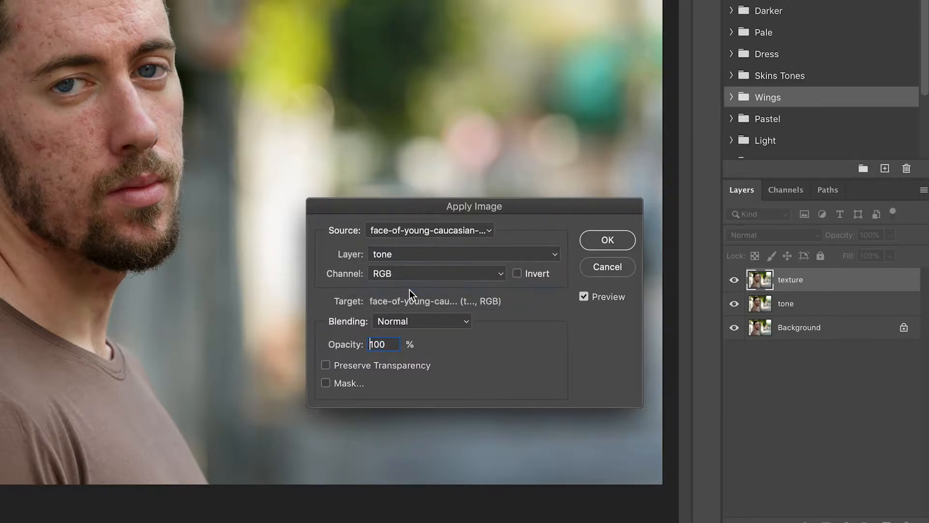
{"action": "left_click", "coordinate": [408, 323]}
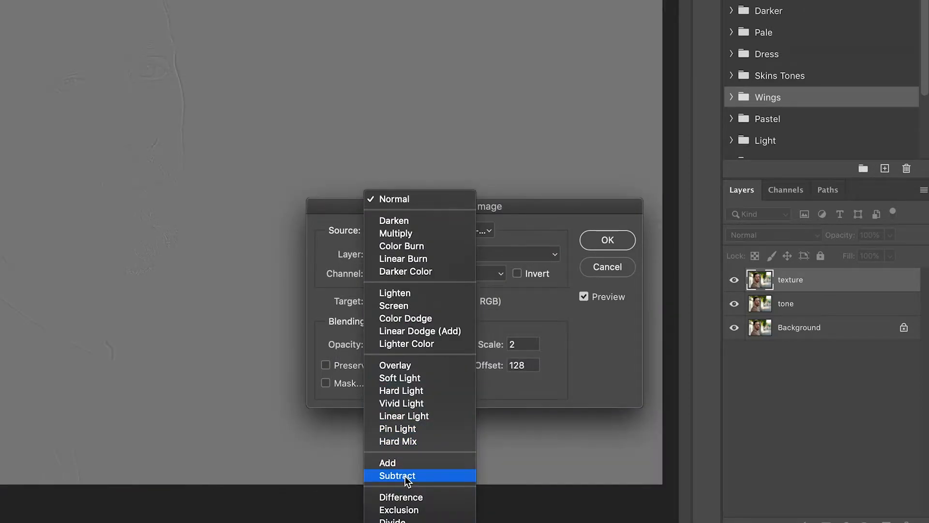
{"action": "left_click", "coordinate": [404, 475]}
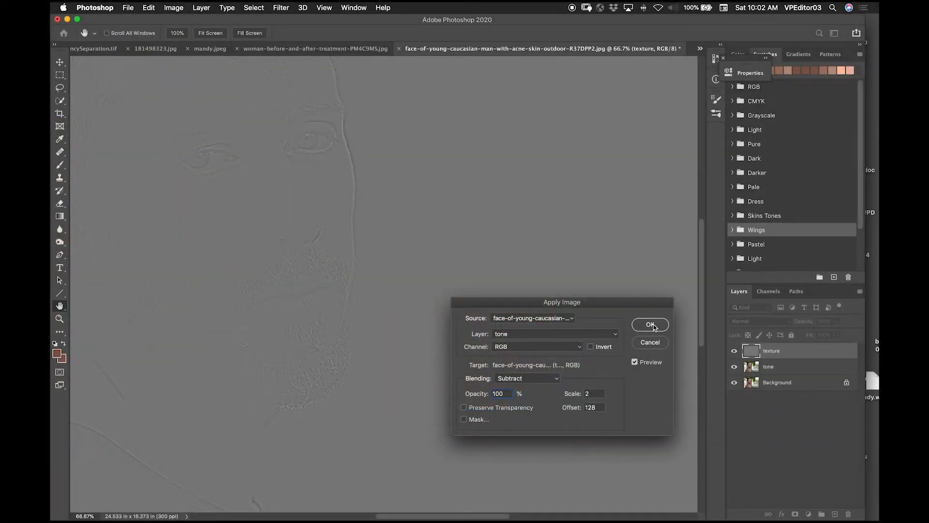
{"action": "left_click", "coordinate": [654, 327]}
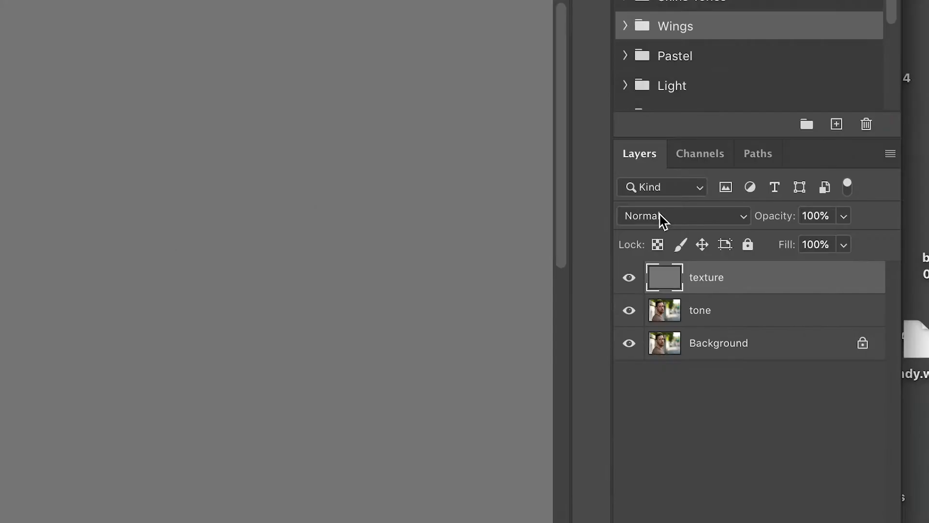
Step: Set the texture layer's blend mode to Linear Light
{"action": "left_click", "coordinate": [663, 218]}
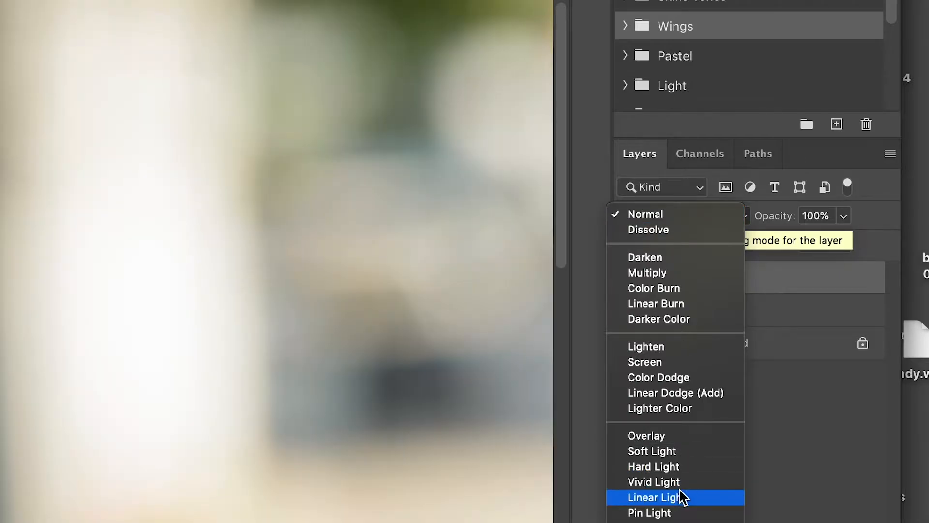
{"action": "left_click", "coordinate": [683, 497]}
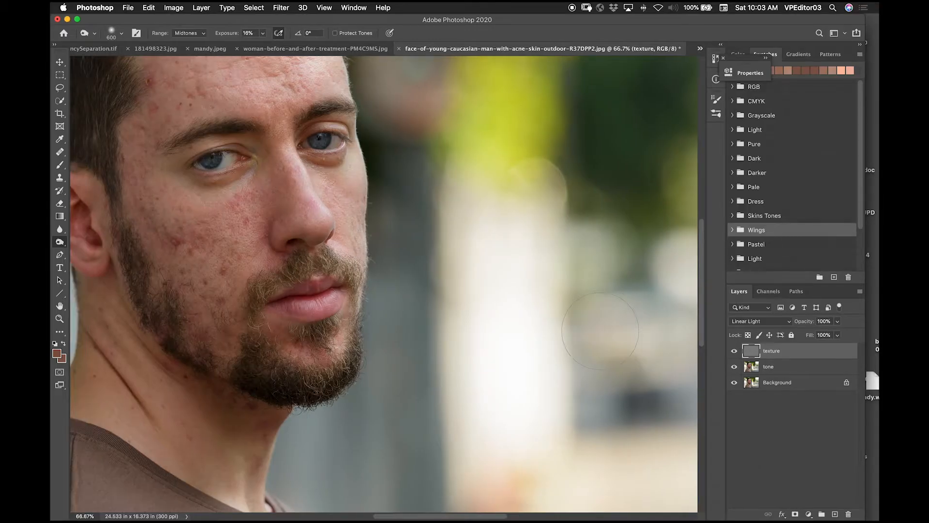
Step: Compare the combined tone and texture layers with the original Background by repeatedly toggling the upper layers' visibility
{"action": "key", "text": "super+0"}
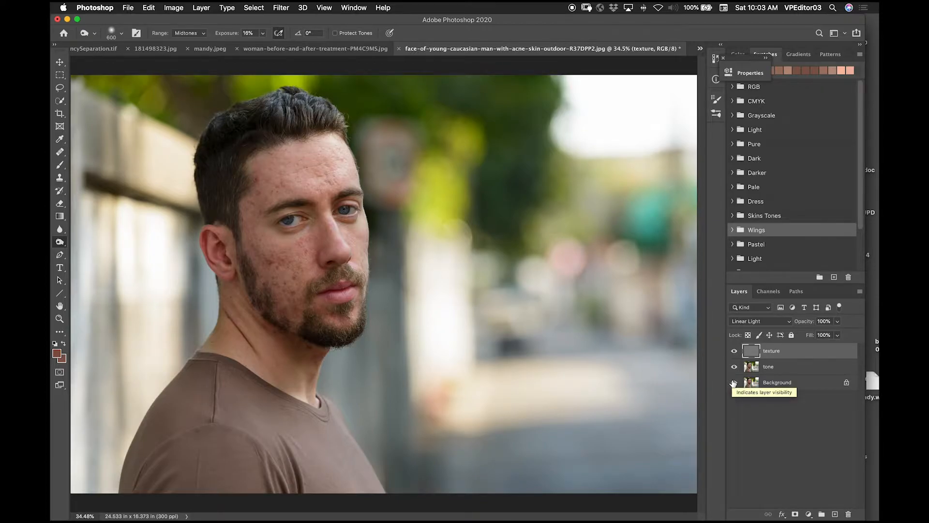
{"action": "left_click", "coordinate": [734, 383], "text": "alt"}
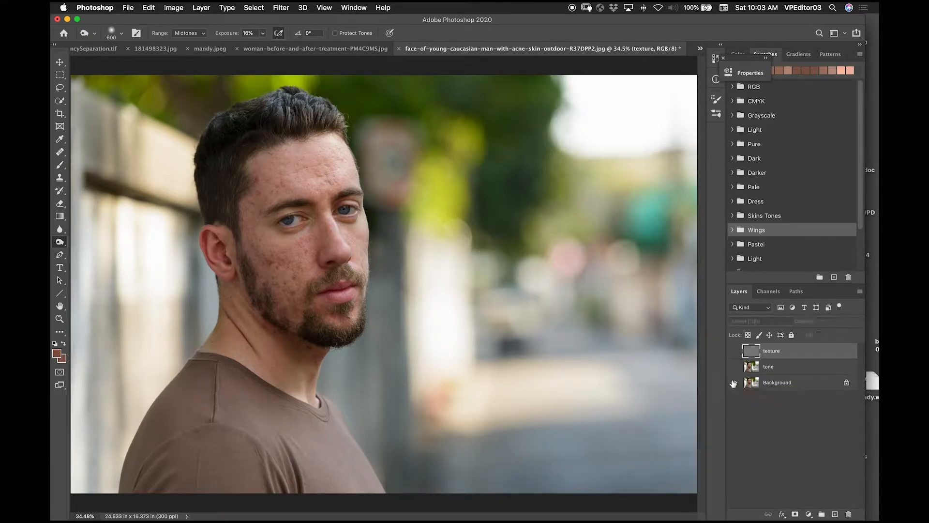
{"action": "left_click", "coordinate": [735, 384], "text": "alt"}
{"action": "left_click", "coordinate": [735, 384], "text": "alt"}
{"action": "left_click", "coordinate": [735, 383], "text": "alt"}
{"action": "left_click", "coordinate": [735, 384], "text": "alt"}
{"action": "left_click", "coordinate": [734, 384], "text": "alt"}
{"action": "left_click", "coordinate": [735, 383], "text": "alt"}
{"action": "left_click", "coordinate": [734, 383], "text": "alt"}
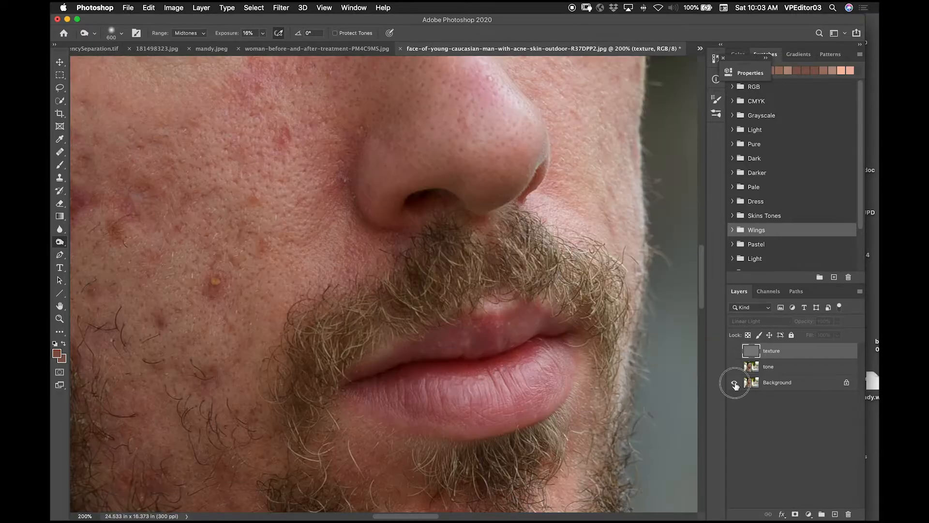
{"action": "left_click", "coordinate": [735, 382], "text": "alt"}
{"action": "left_click", "coordinate": [734, 383], "text": "alt"}
{"action": "left_click", "coordinate": [735, 383], "text": "alt"}
{"action": "left_click", "coordinate": [735, 384], "text": "alt"}
{"action": "left_click", "coordinate": [735, 383], "text": "alt"}
{"action": "left_click", "coordinate": [735, 383], "text": "alt"}
{"action": "left_click", "coordinate": [735, 383], "text": "alt"}
{"action": "left_click", "coordinate": [735, 384], "text": "alt"}
{"action": "left_click", "coordinate": [735, 384], "text": "alt"}
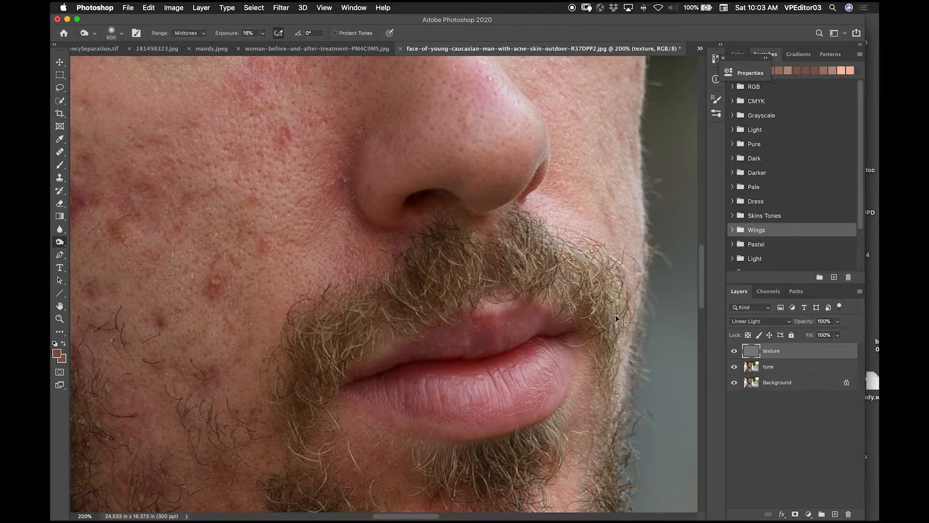
{"action": "key", "text": "super+0"}
{"action": "key", "text": "super+0"}
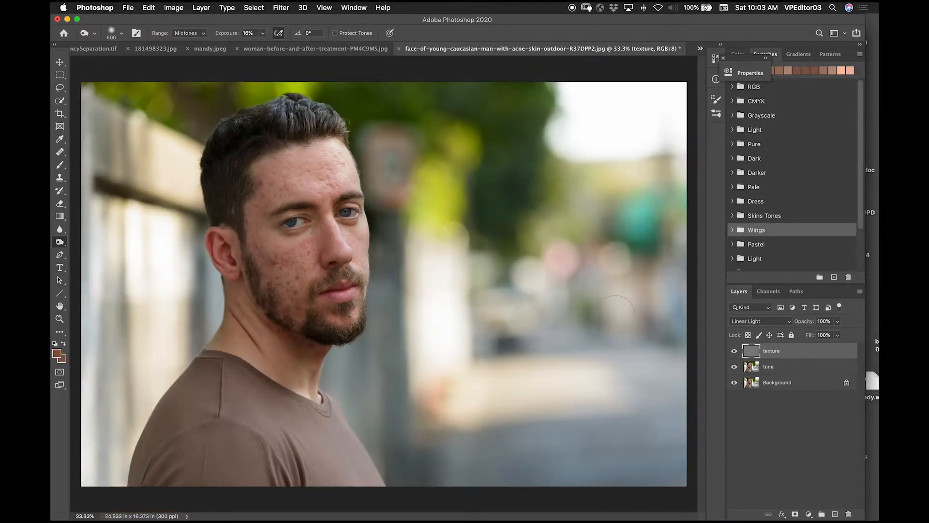
Step: Add a new empty layer directly above the tone layer and name it "skin smoothing"
{"action": "left_click", "coordinate": [772, 366]}
{"action": "left_click", "coordinate": [835, 514]}
{"action": "double_click", "coordinate": [778, 367]}
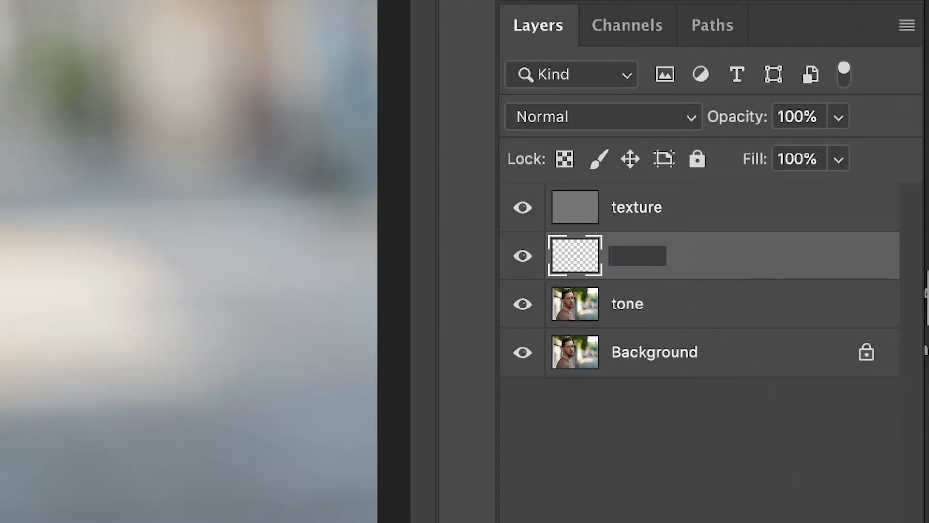
{"action": "type", "text": "skin smoothing"}
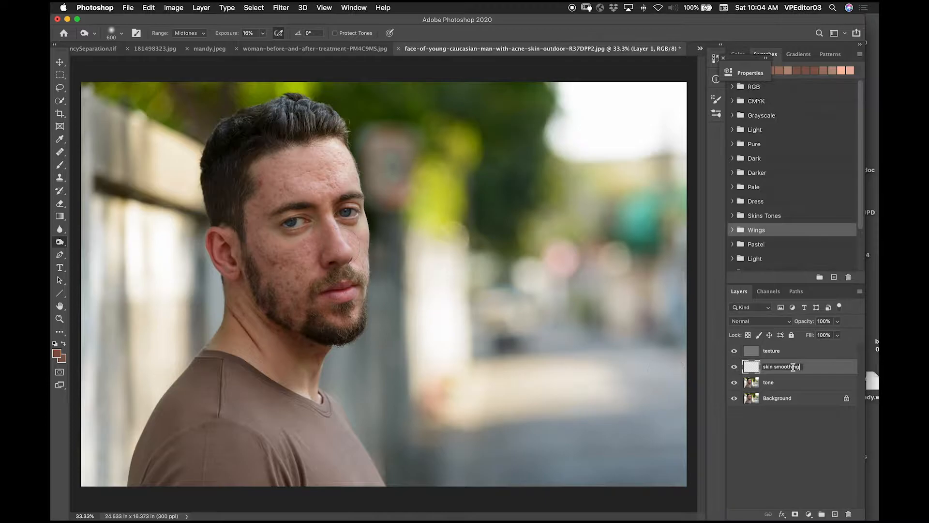
{"action": "left_click", "coordinate": [751, 366]}
{"action": "key", "text": "super+plus"}
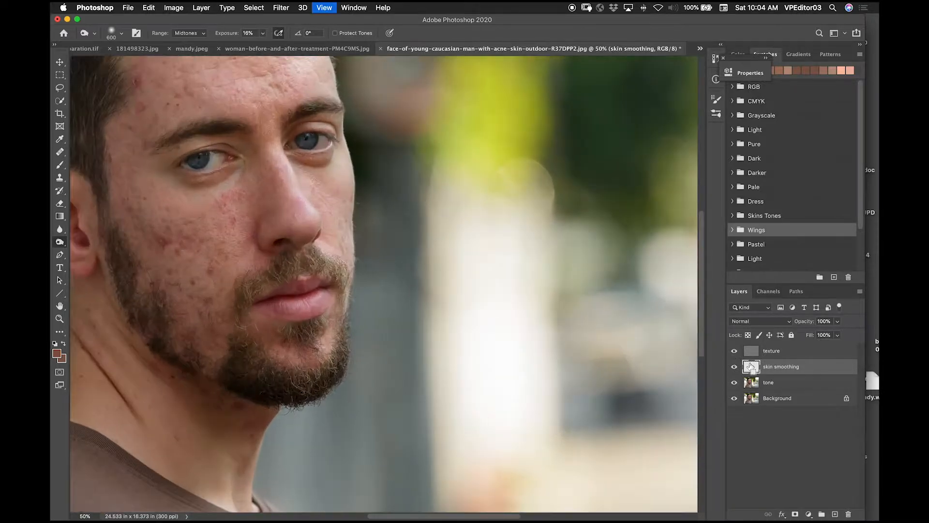
{"action": "key", "text": "super+plus"}
{"action": "left_click_drag", "start_coordinate": [386, 276], "coordinate": [640, 307]}
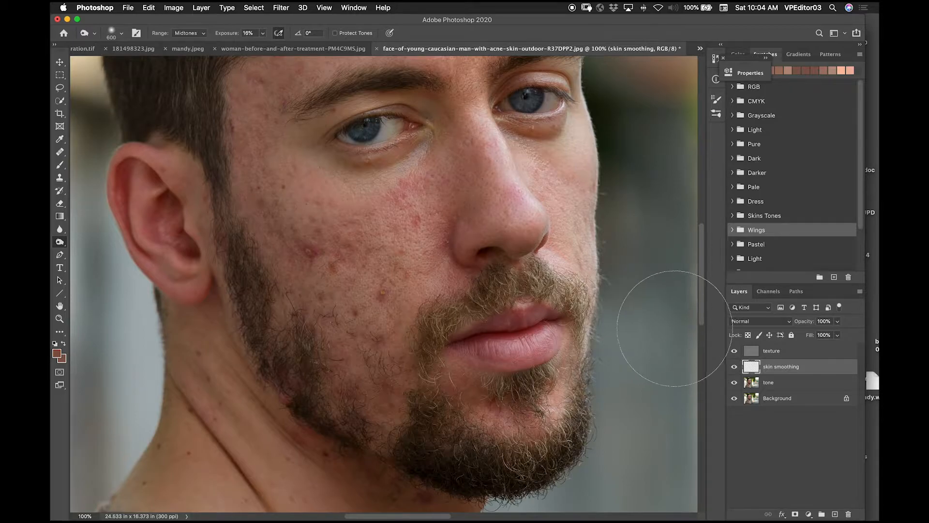
{"action": "key", "text": "j"}
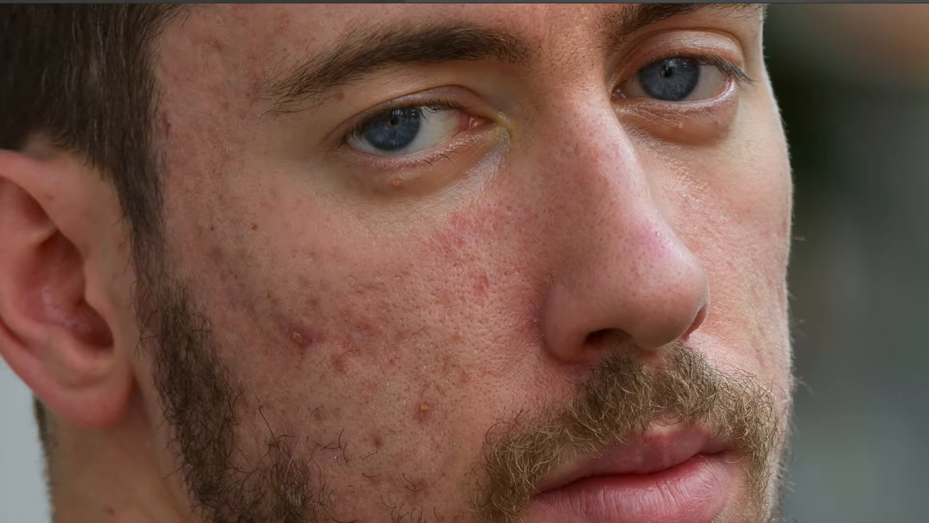
Step: Examine the face's light and dark areas with a temporary Threshold adjustment layer above texture at varying levels, and delete that layer
{"action": "left_click", "coordinate": [808, 515]}
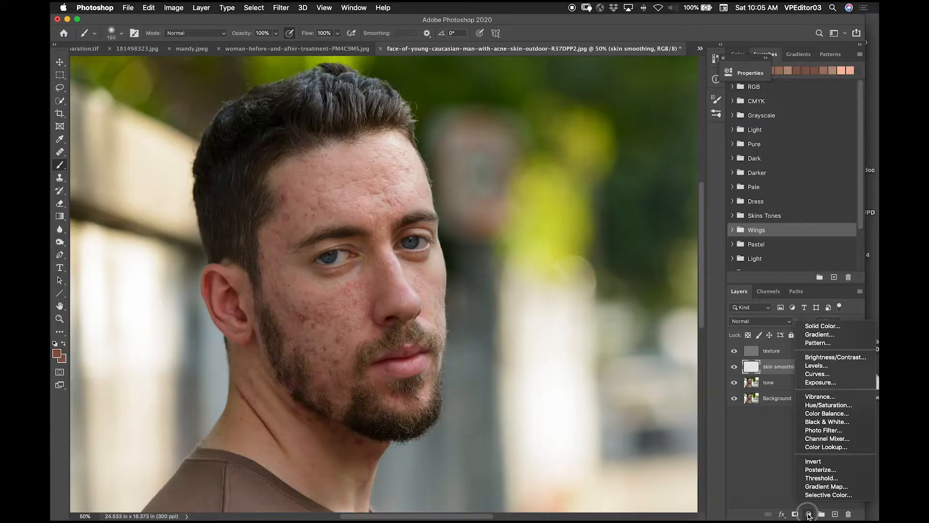
{"action": "left_click", "coordinate": [821, 478]}
{"action": "left_click_drag", "start_coordinate": [775, 372], "coordinate": [774, 345]}
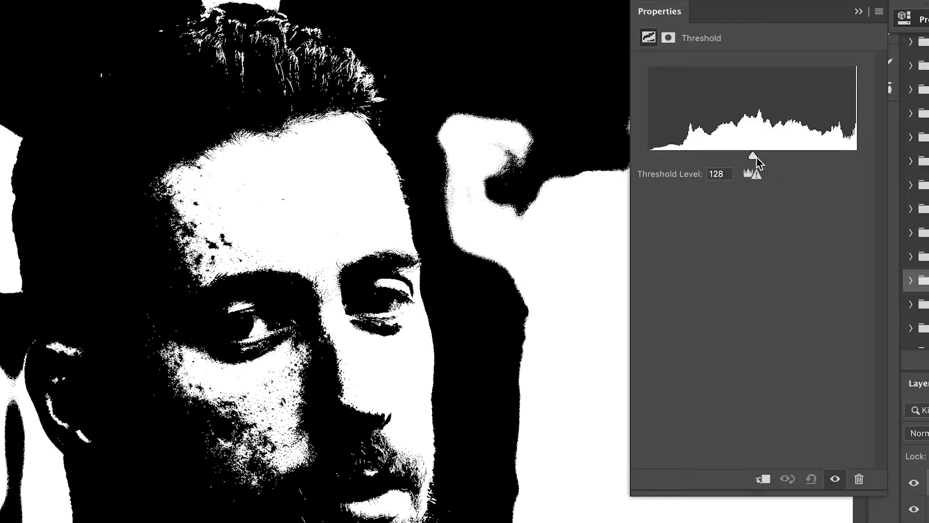
{"action": "left_click_drag", "start_coordinate": [638, 155], "coordinate": [662, 155]}
{"action": "left_click_drag", "start_coordinate": [794, 156], "coordinate": [765, 156]}
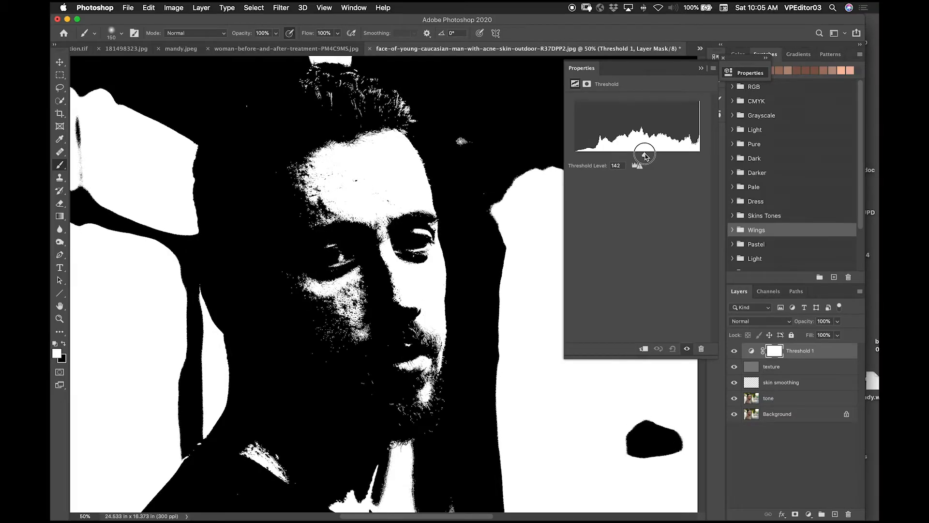
{"action": "mouse_move", "coordinate": [646, 156]}
{"action": "left_mouse_down"}
{"action": "mouse_move", "coordinate": [617, 156]}
{"action": "mouse_move", "coordinate": [657, 155]}
{"action": "left_mouse_up"}
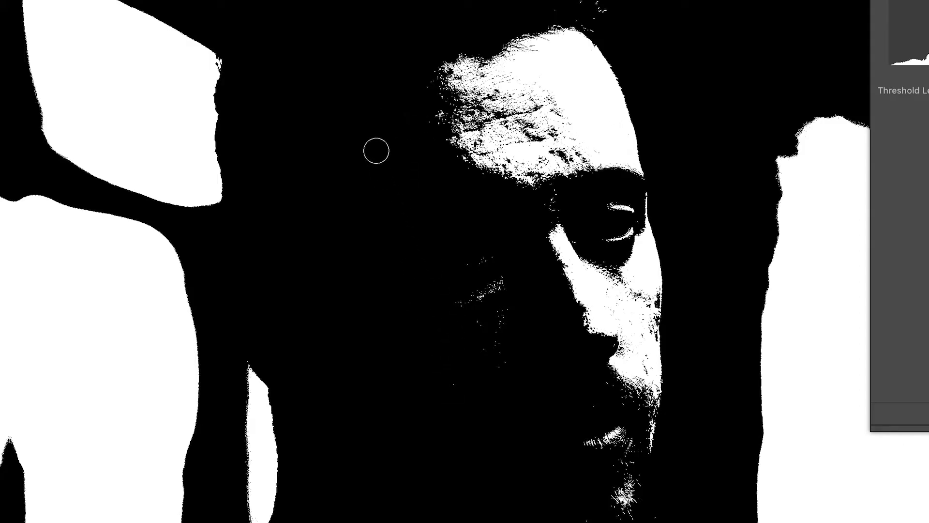
{"action": "mouse_move", "coordinate": [659, 155]}
{"action": "left_mouse_down"}
{"action": "mouse_move", "coordinate": [635, 155]}
{"action": "mouse_move", "coordinate": [648, 155]}
{"action": "left_mouse_up"}
{"action": "left_click_drag", "start_coordinate": [841, 352], "coordinate": [848, 514]}
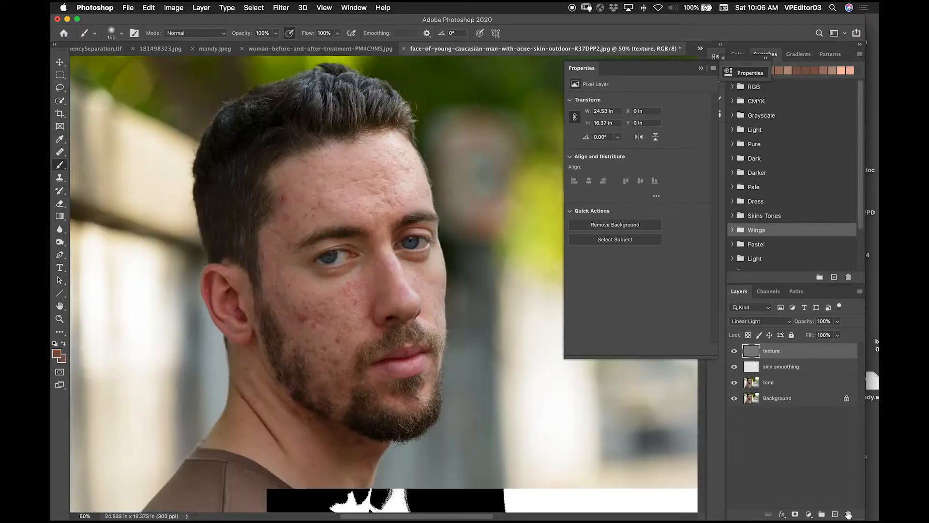
{"action": "left_click", "coordinate": [700, 69]}
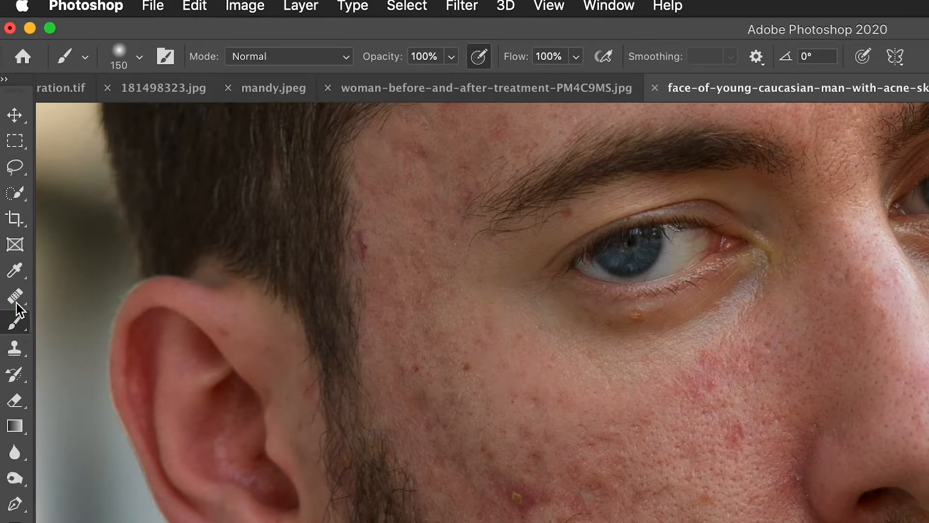
Step: Set the Eyedropper's sample size to 11 by 11 Average
{"action": "left_click", "coordinate": [15, 272]}
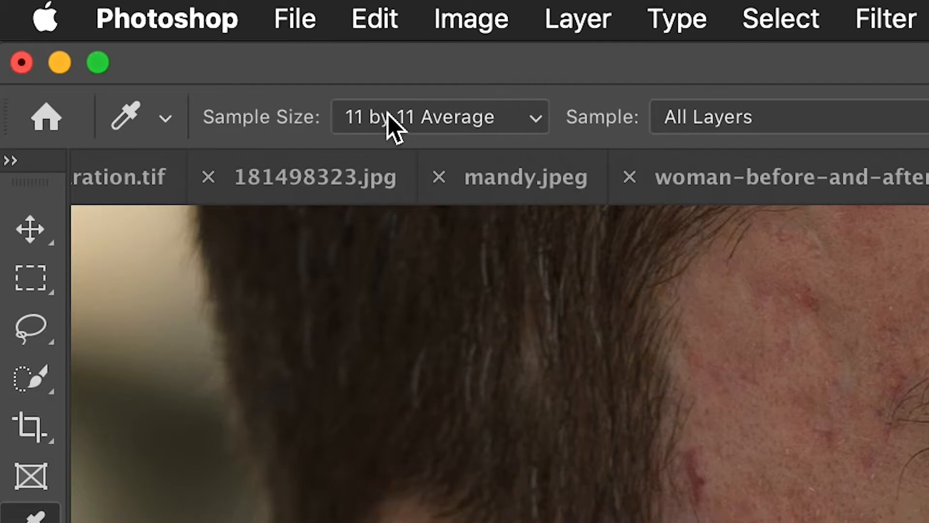
{"action": "left_click", "coordinate": [386, 116]}
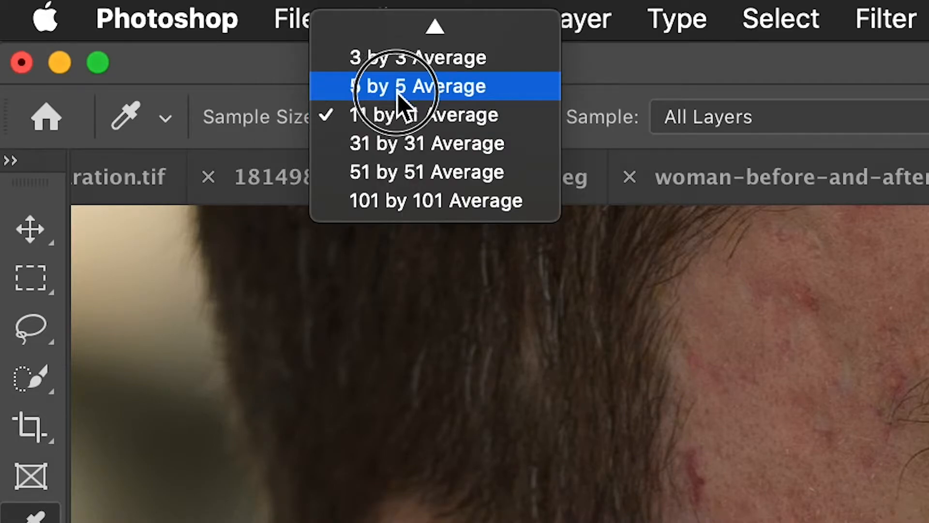
{"action": "left_click", "coordinate": [420, 112]}
{"action": "left_click_drag", "start_coordinate": [420, 112], "coordinate": [433, 132]}
{"action": "left_click_drag", "start_coordinate": [154, 48], "coordinate": [154, 45]}
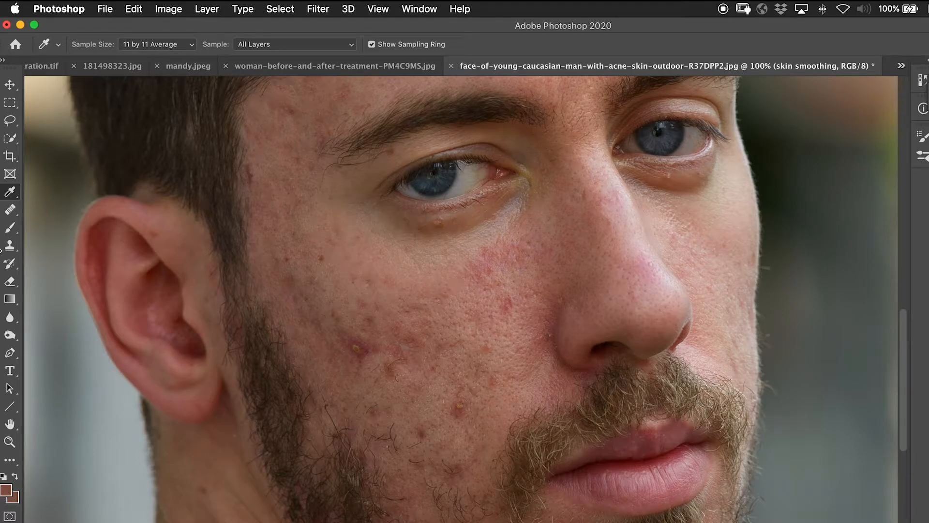
Step: Brush a light skin tone sampled from below the eye over the inner cheek on the skin smoothing layer
{"action": "key", "text": "b"}
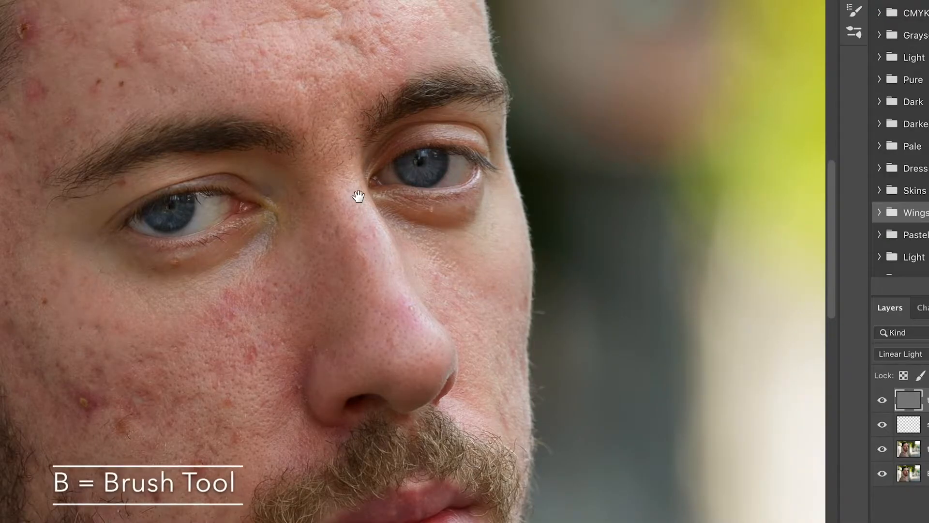
{"action": "left_click_drag", "start_coordinate": [287, 262], "coordinate": [315, 164]}
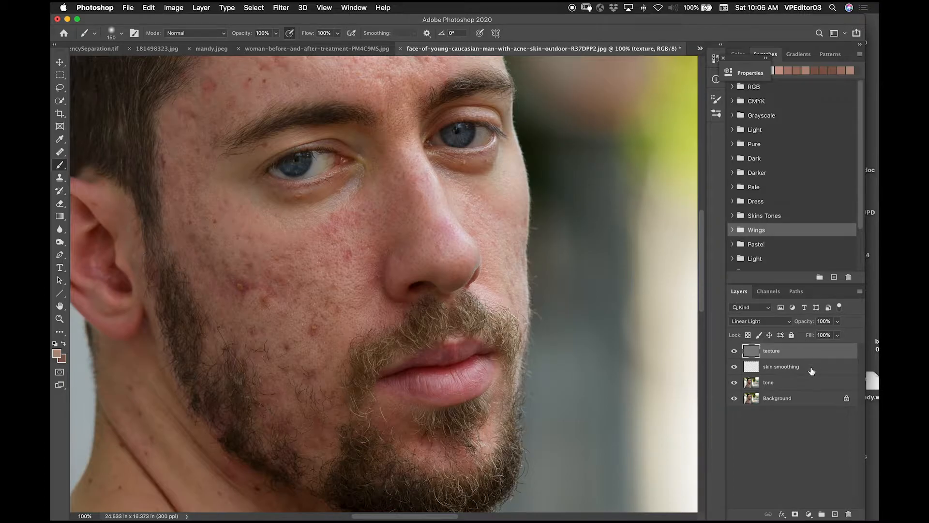
{"action": "left_click", "coordinate": [812, 370]}
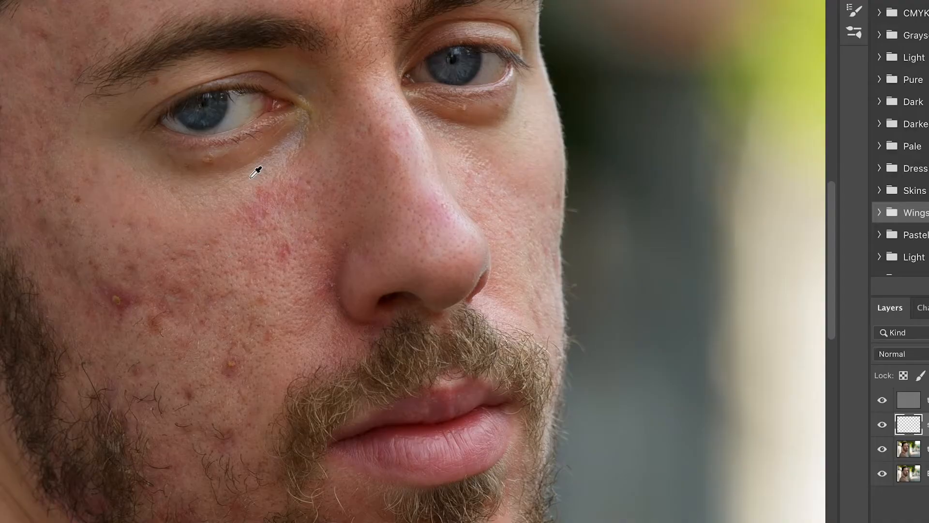
{"action": "mouse_move", "coordinate": [261, 170]}
{"action": "left_mouse_down"}
{"action": "mouse_move", "coordinate": [269, 222]}
{"action": "mouse_move", "coordinate": [289, 196]}
{"action": "mouse_move", "coordinate": [298, 260]}
{"action": "left_mouse_up"}
{"action": "mouse_move", "coordinate": [294, 231]}
{"action": "left_mouse_down"}
{"action": "mouse_move", "coordinate": [299, 323]}
{"action": "mouse_move", "coordinate": [241, 181]}
{"action": "mouse_move", "coordinate": [238, 218]}
{"action": "left_mouse_up"}
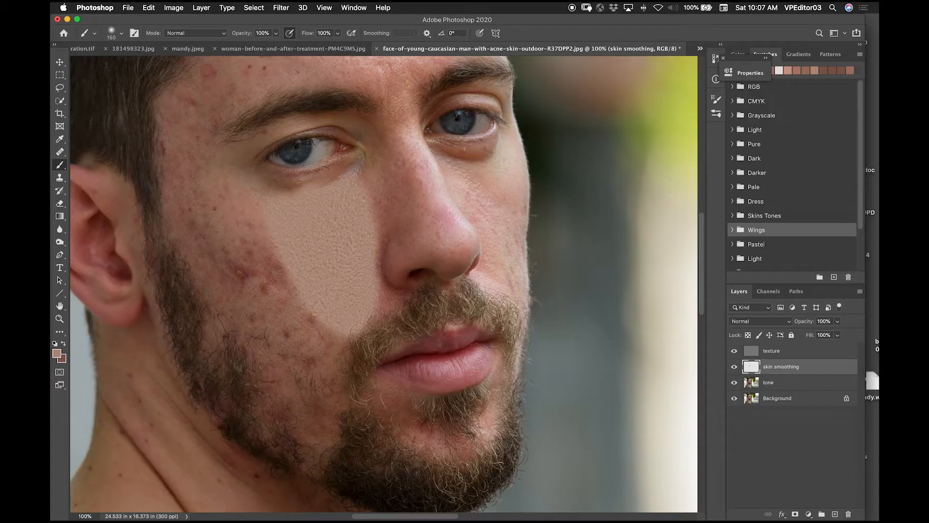
Step: Paint the outer cheek, the area above the beard and the skin beside the sideburn with darker tones sampled from nearby skin
{"action": "left_click", "coordinate": [233, 205], "text": "alt"}
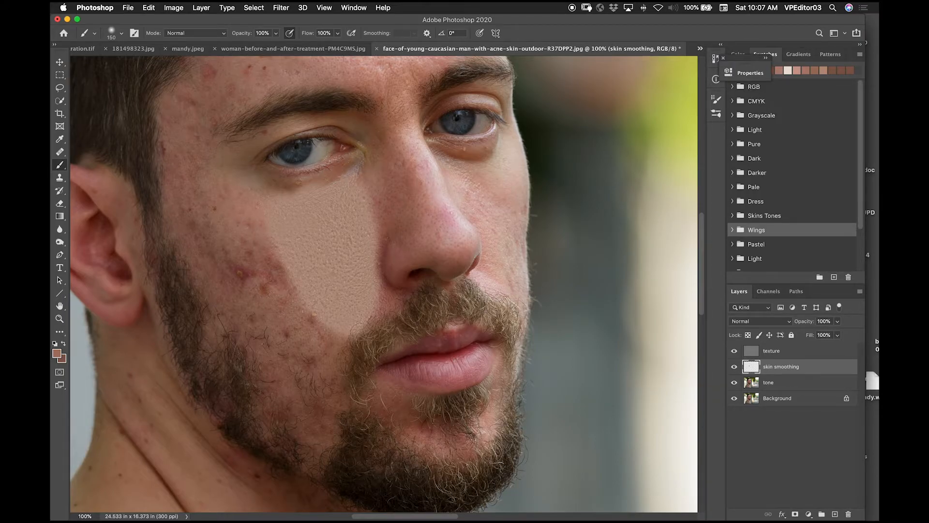
{"action": "mouse_move", "coordinate": [245, 238]}
{"action": "left_mouse_down"}
{"action": "mouse_move", "coordinate": [239, 204]}
{"action": "mouse_move", "coordinate": [230, 211]}
{"action": "mouse_move", "coordinate": [212, 188]}
{"action": "left_mouse_up"}
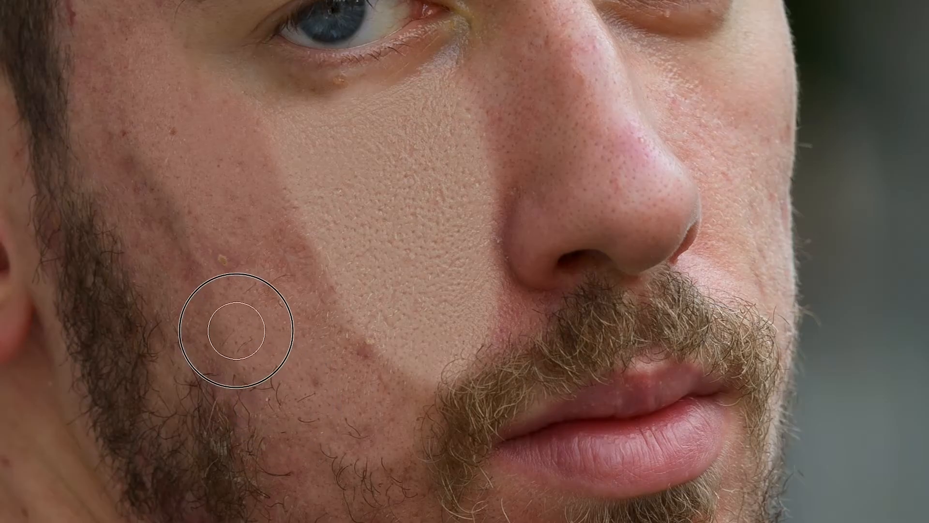
{"action": "mouse_move", "coordinate": [167, 146]}
{"action": "left_mouse_down"}
{"action": "mouse_move", "coordinate": [229, 214]}
{"action": "mouse_move", "coordinate": [194, 179]}
{"action": "left_mouse_up"}
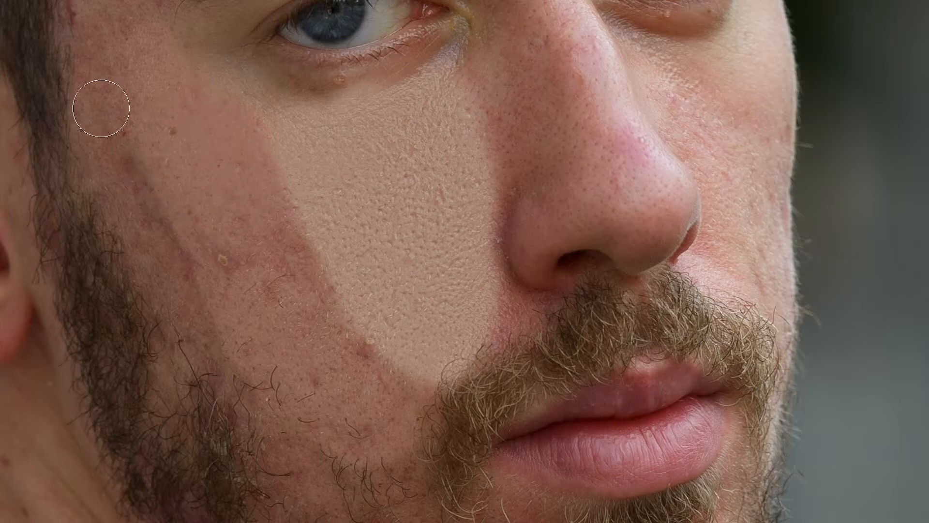
{"action": "left_click_drag", "start_coordinate": [114, 114], "coordinate": [110, 124]}
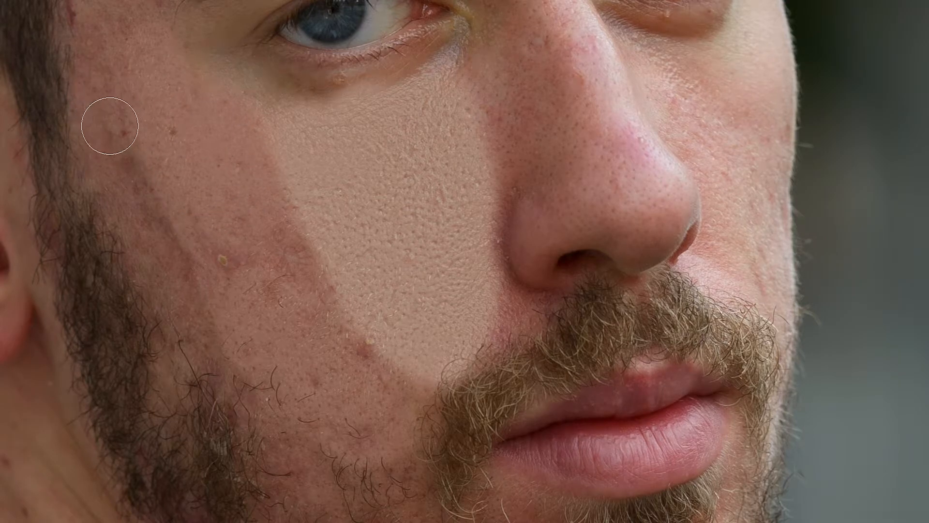
{"action": "left_click", "coordinate": [92, 145], "text": "alt"}
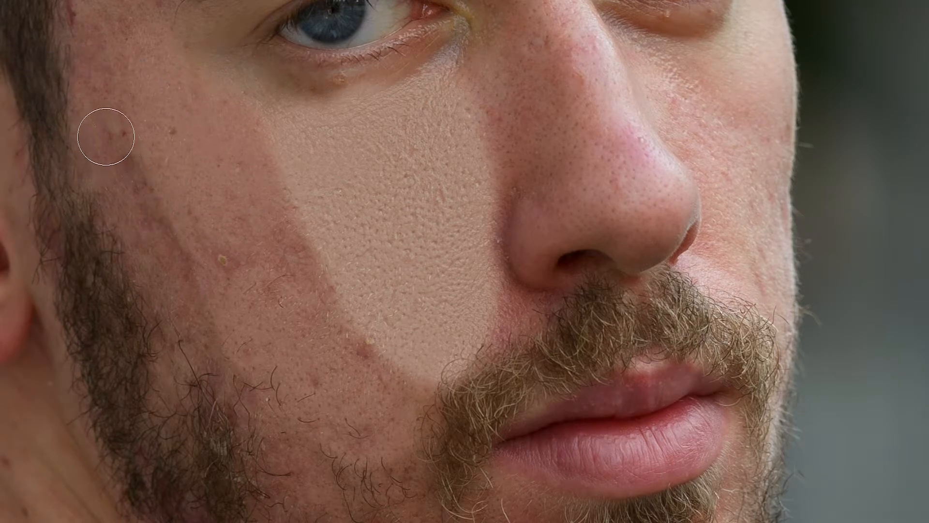
{"action": "mouse_move", "coordinate": [100, 127]}
{"action": "left_mouse_down"}
{"action": "mouse_move", "coordinate": [100, 187]}
{"action": "mouse_move", "coordinate": [129, 253]}
{"action": "mouse_move", "coordinate": [162, 280]}
{"action": "mouse_move", "coordinate": [194, 334]}
{"action": "mouse_move", "coordinate": [187, 307]}
{"action": "mouse_move", "coordinate": [265, 425]}
{"action": "mouse_move", "coordinate": [247, 369]}
{"action": "mouse_move", "coordinate": [347, 522]}
{"action": "left_mouse_up"}
{"action": "mouse_move", "coordinate": [97, 54]}
{"action": "left_mouse_down"}
{"action": "mouse_move", "coordinate": [130, 228]}
{"action": "mouse_move", "coordinate": [127, 201]}
{"action": "mouse_move", "coordinate": [177, 122]}
{"action": "mouse_move", "coordinate": [172, 107]}
{"action": "mouse_move", "coordinate": [192, 97]}
{"action": "left_mouse_up"}
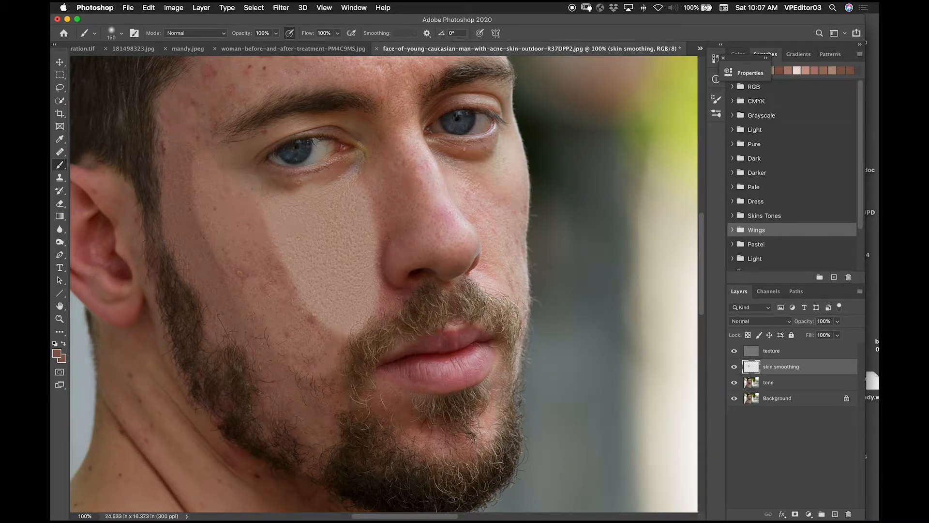
{"action": "scroll", "coordinate": [253, 318], "scroll_direction": "up", "scroll_amount": 5}
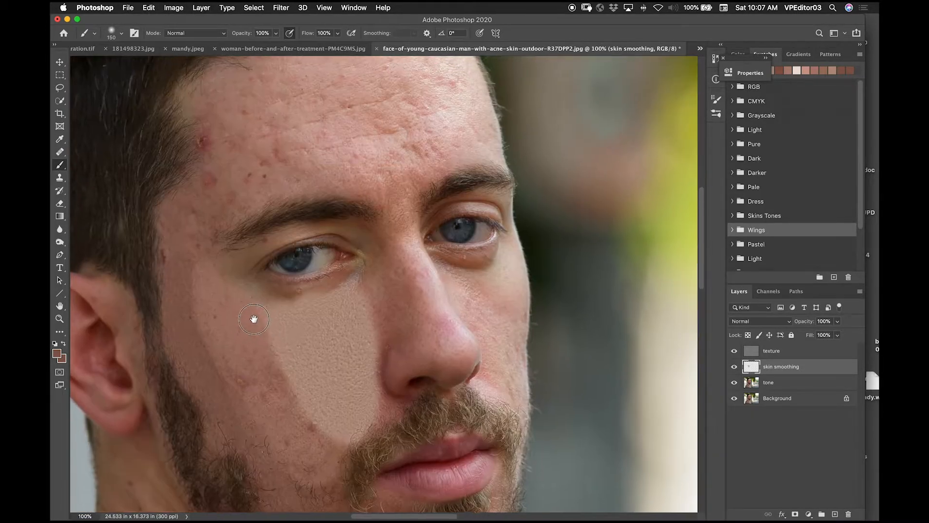
Step: Paint over the temple and forehead with locally sampled skin tones, using darker tones near the hairline and lighter ones towards the centre
{"action": "mouse_move", "coordinate": [170, 224]}
{"action": "left_mouse_down"}
{"action": "mouse_move", "coordinate": [197, 181]}
{"action": "mouse_move", "coordinate": [193, 83]}
{"action": "mouse_move", "coordinate": [201, 170]}
{"action": "mouse_move", "coordinate": [248, 98]}
{"action": "mouse_move", "coordinate": [276, 143]}
{"action": "left_mouse_up"}
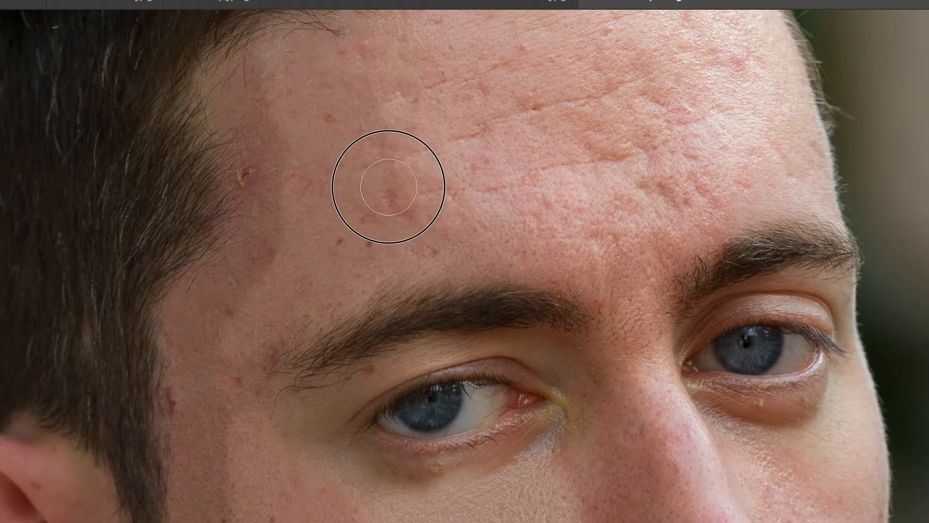
{"action": "mouse_move", "coordinate": [389, 187]}
{"action": "left_mouse_down"}
{"action": "mouse_move", "coordinate": [355, 51]}
{"action": "mouse_move", "coordinate": [321, 42]}
{"action": "left_mouse_up"}
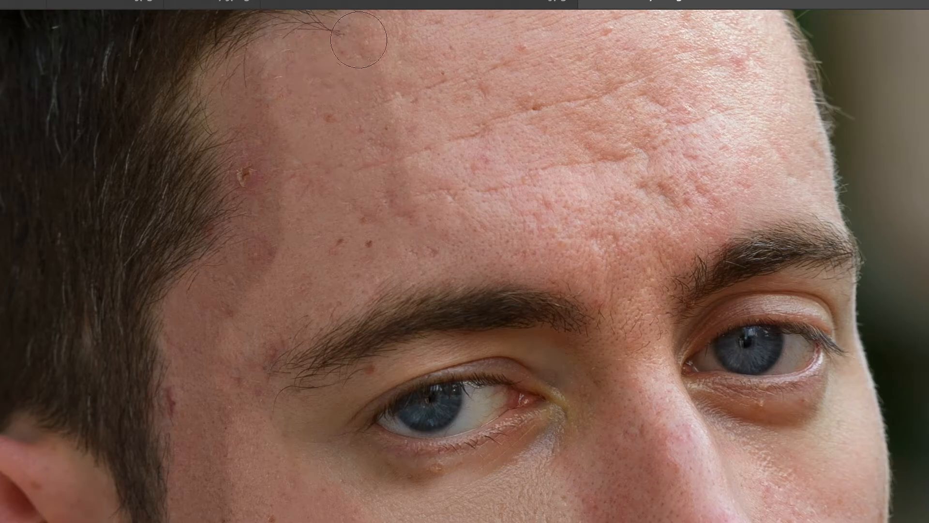
{"action": "left_click", "coordinate": [462, 143], "text": "alt"}
{"action": "left_click_drag", "start_coordinate": [437, 195], "coordinate": [470, 98]}
{"action": "left_click_drag", "start_coordinate": [514, 122], "coordinate": [477, 391]}
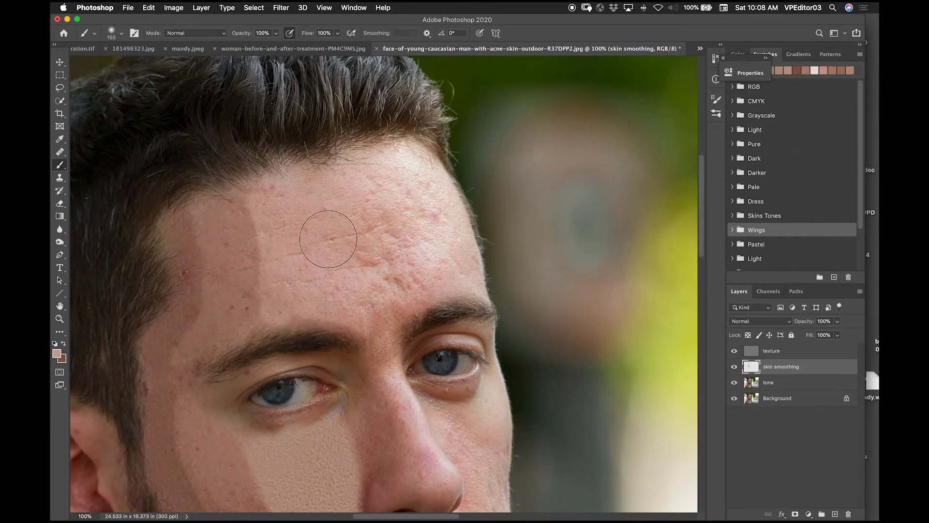
{"action": "left_click", "coordinate": [394, 230], "text": "alt"}
{"action": "mouse_move", "coordinate": [389, 227]}
{"action": "left_mouse_down"}
{"action": "mouse_move", "coordinate": [367, 244]}
{"action": "mouse_move", "coordinate": [401, 285]}
{"action": "mouse_move", "coordinate": [412, 253]}
{"action": "mouse_move", "coordinate": [402, 173]}
{"action": "mouse_move", "coordinate": [431, 222]}
{"action": "mouse_move", "coordinate": [412, 167]}
{"action": "mouse_move", "coordinate": [431, 203]}
{"action": "left_mouse_up"}
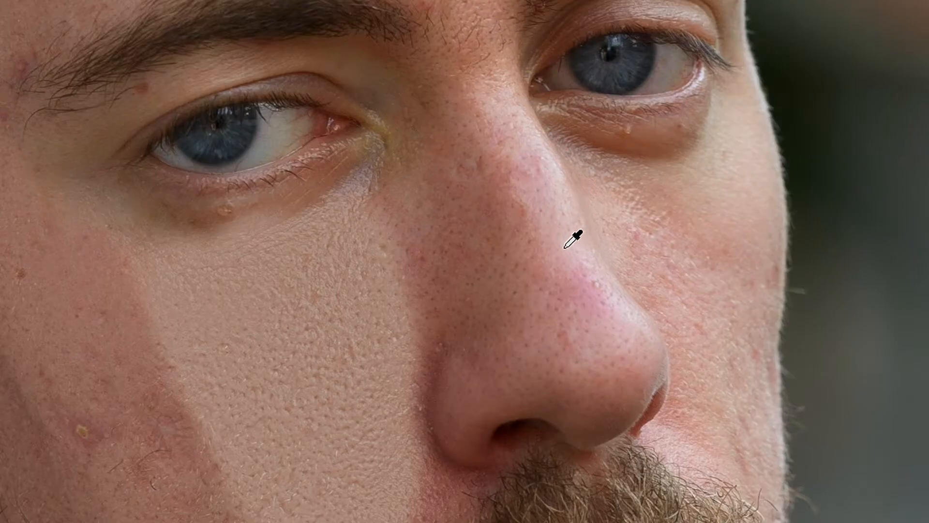
Step: Paint the nose with sampled tones, light along the bridge and tip and darker along its shaded side
{"action": "left_click", "coordinate": [564, 247], "text": "alt"}
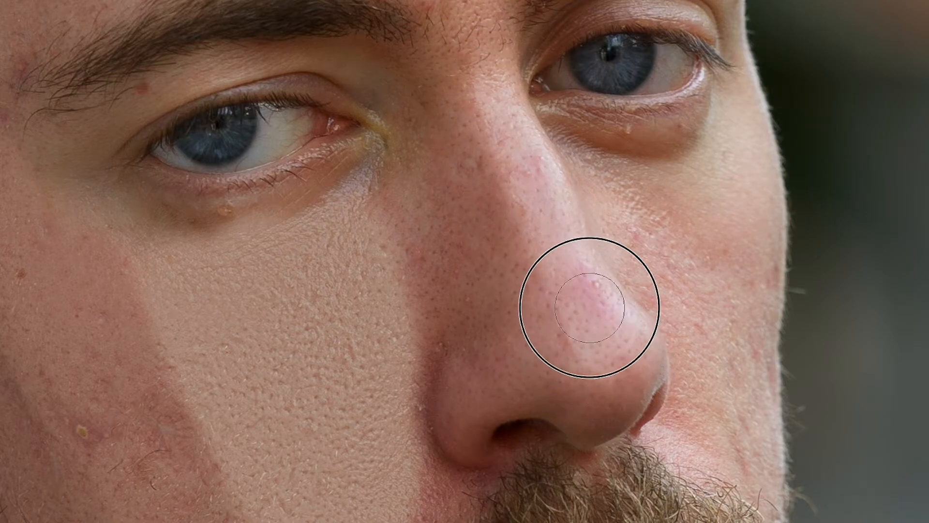
{"action": "left_click", "coordinate": [568, 248], "text": "alt"}
{"action": "mouse_move", "coordinate": [590, 378]}
{"action": "left_mouse_down"}
{"action": "mouse_move", "coordinate": [620, 358]}
{"action": "mouse_move", "coordinate": [622, 379]}
{"action": "mouse_move", "coordinate": [598, 400]}
{"action": "mouse_move", "coordinate": [572, 376]}
{"action": "left_mouse_up"}
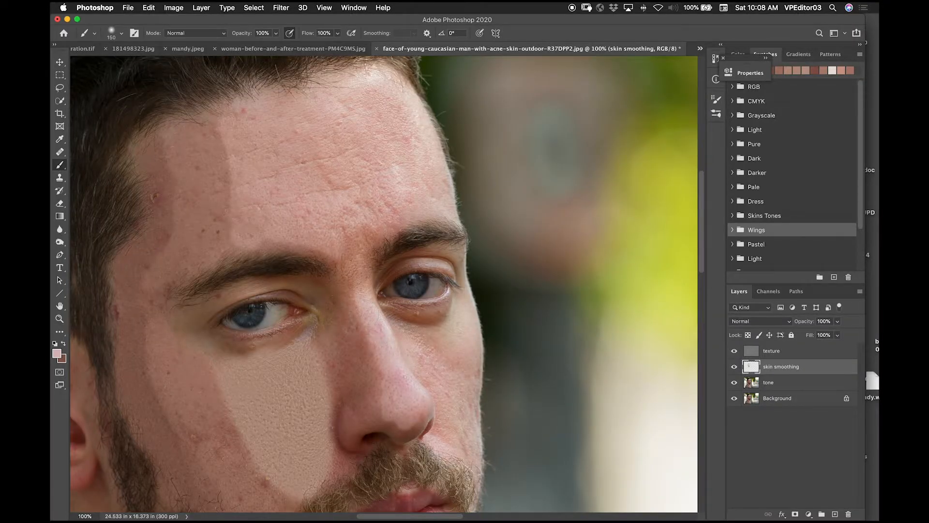
{"action": "mouse_move", "coordinate": [358, 315]}
{"action": "left_mouse_down"}
{"action": "mouse_move", "coordinate": [357, 347]}
{"action": "mouse_move", "coordinate": [372, 382]}
{"action": "mouse_move", "coordinate": [361, 373]}
{"action": "left_mouse_up"}
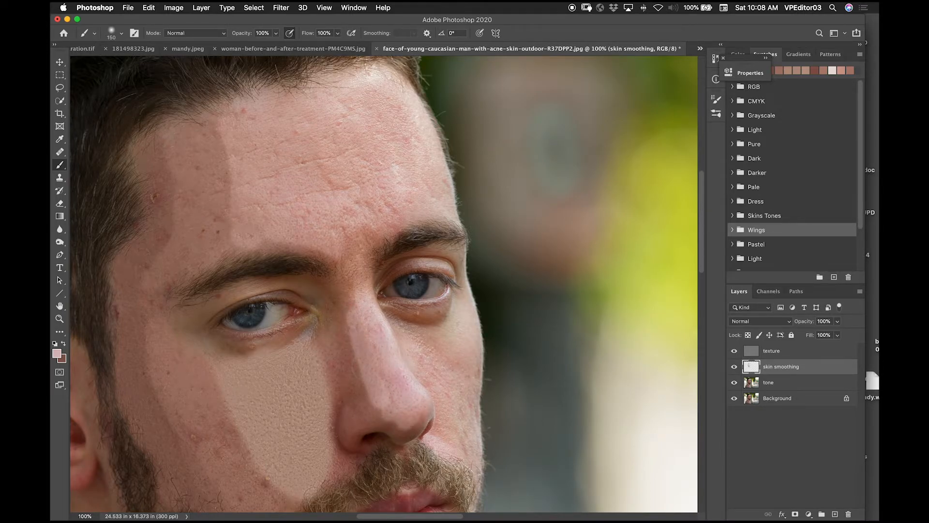
{"action": "left_click", "coordinate": [342, 349], "text": "alt"}
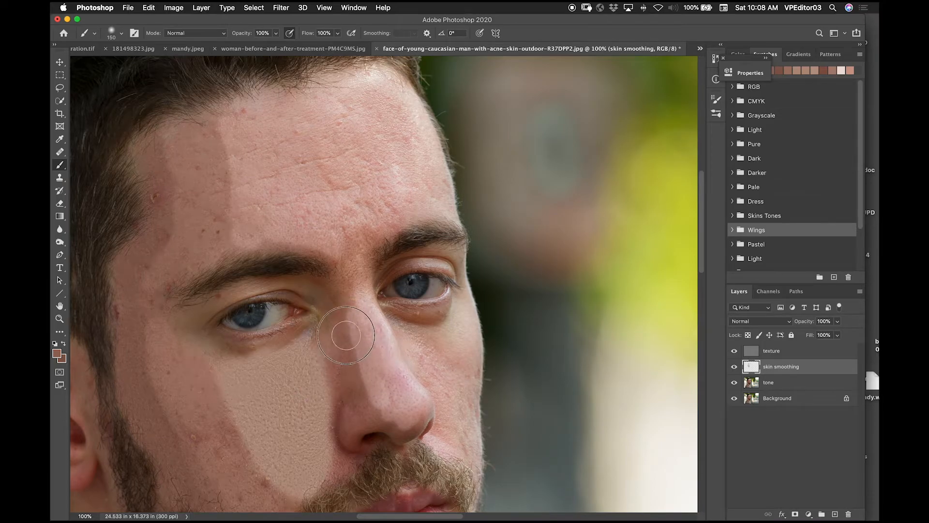
{"action": "mouse_move", "coordinate": [346, 325]}
{"action": "left_mouse_down"}
{"action": "mouse_move", "coordinate": [357, 384]}
{"action": "mouse_move", "coordinate": [371, 400]}
{"action": "mouse_move", "coordinate": [349, 327]}
{"action": "left_mouse_up"}
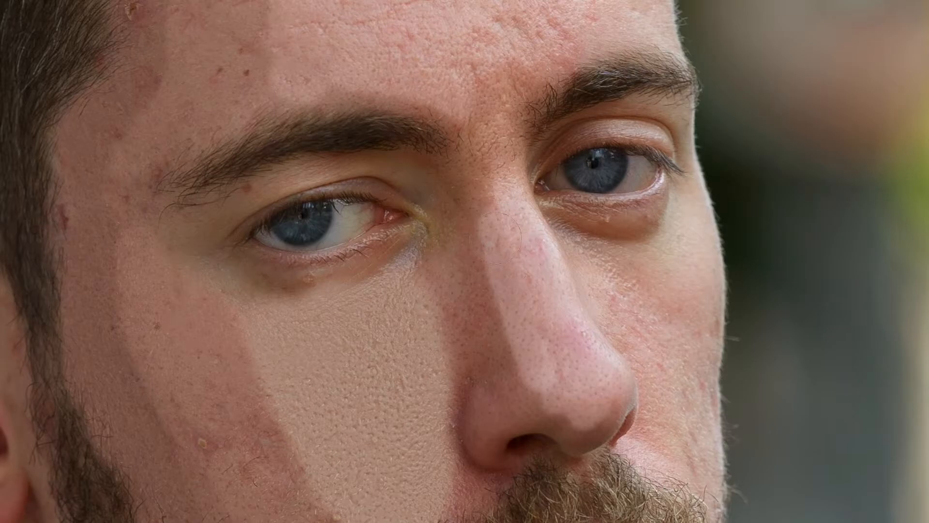
{"action": "left_click", "coordinate": [462, 285], "text": "alt"}
{"action": "left_click_drag", "start_coordinate": [476, 266], "coordinate": [515, 330]}
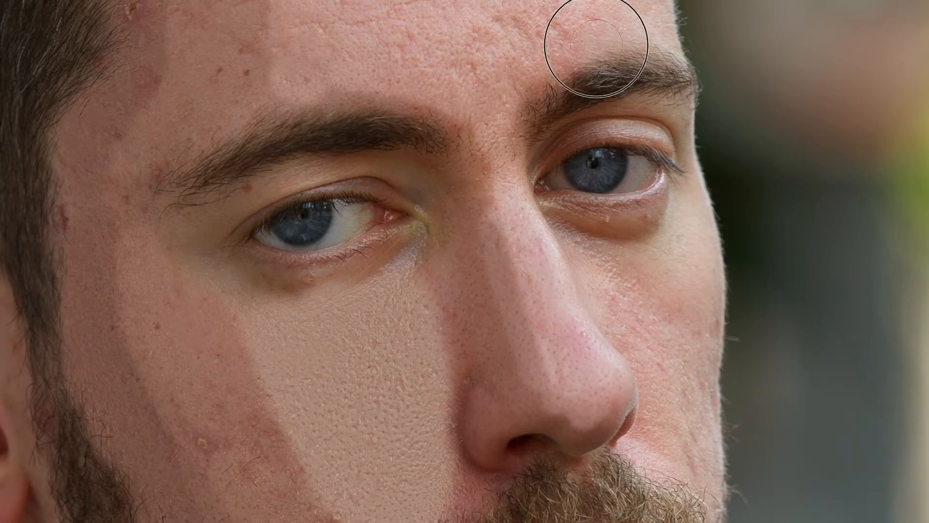
Step: Apply a Gaussian Blur with a radius of 61.9 pixels to the skin smoothing layer
{"action": "left_click_drag", "start_coordinate": [396, 312], "coordinate": [566, 163]}
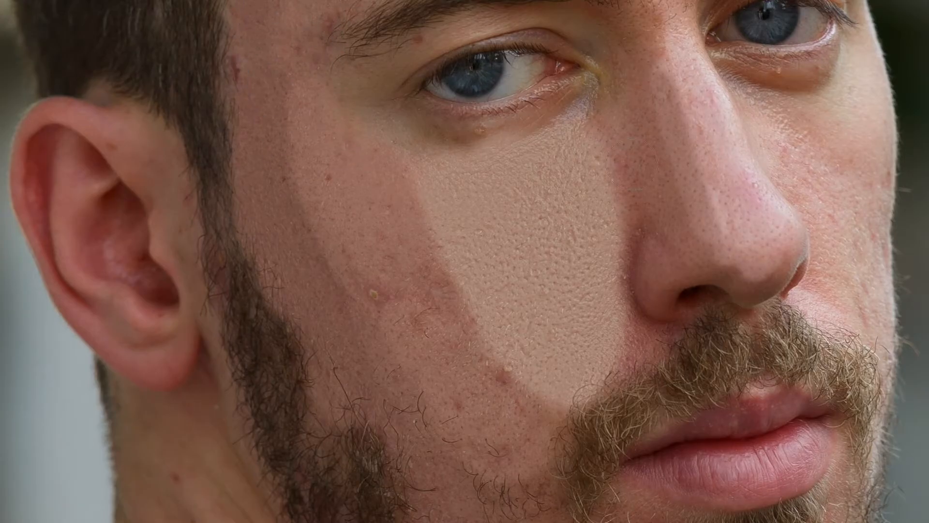
{"action": "left_click_drag", "start_coordinate": [633, 244], "coordinate": [525, 116]}
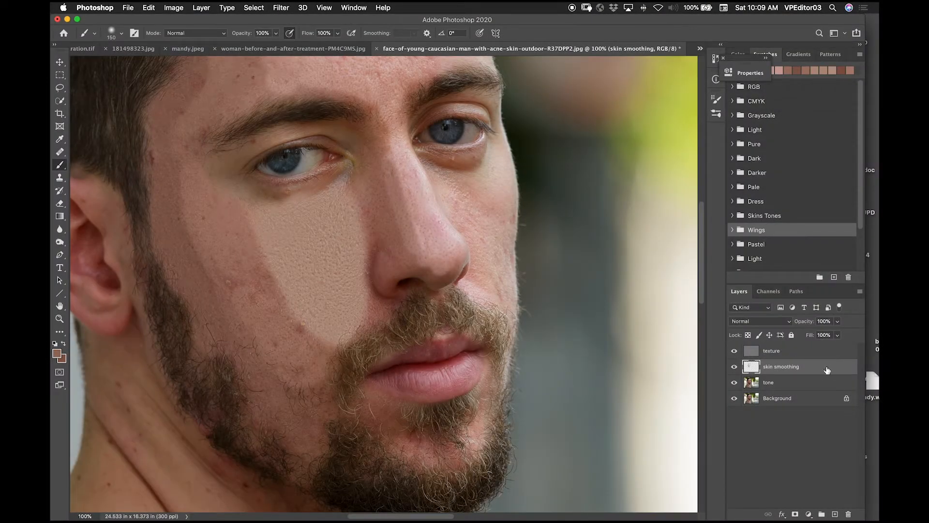
{"action": "left_click", "coordinate": [282, 7]}
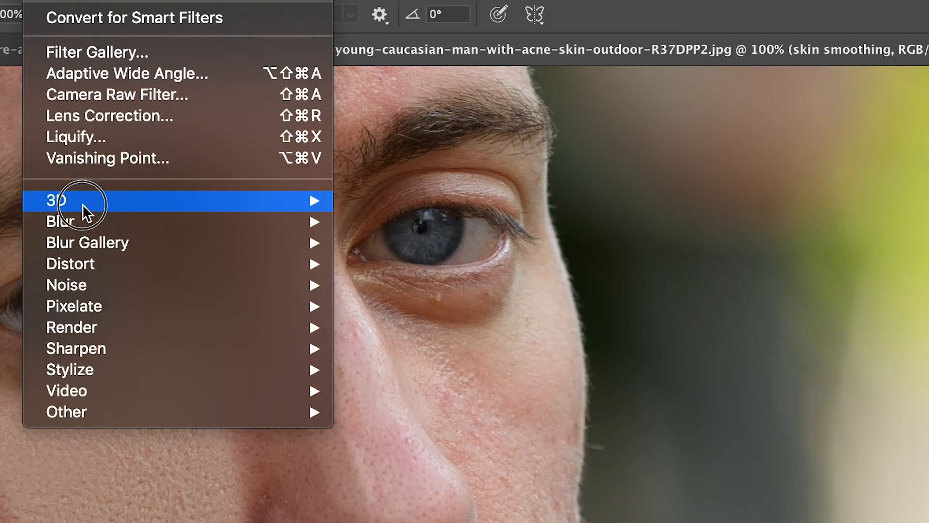
{"action": "mouse_move", "coordinate": [300, 125]}
{"action": "left_click", "coordinate": [414, 303]}
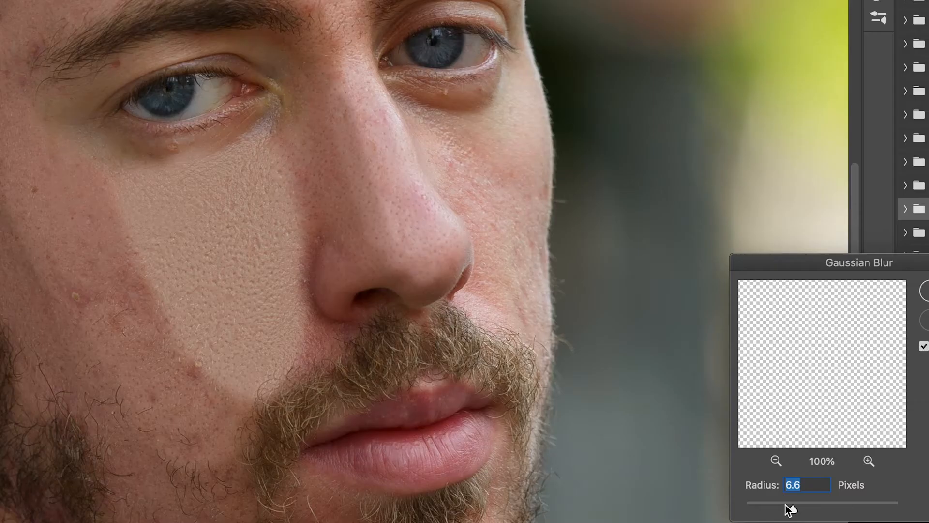
{"action": "left_click_drag", "start_coordinate": [788, 504], "coordinate": [835, 509]}
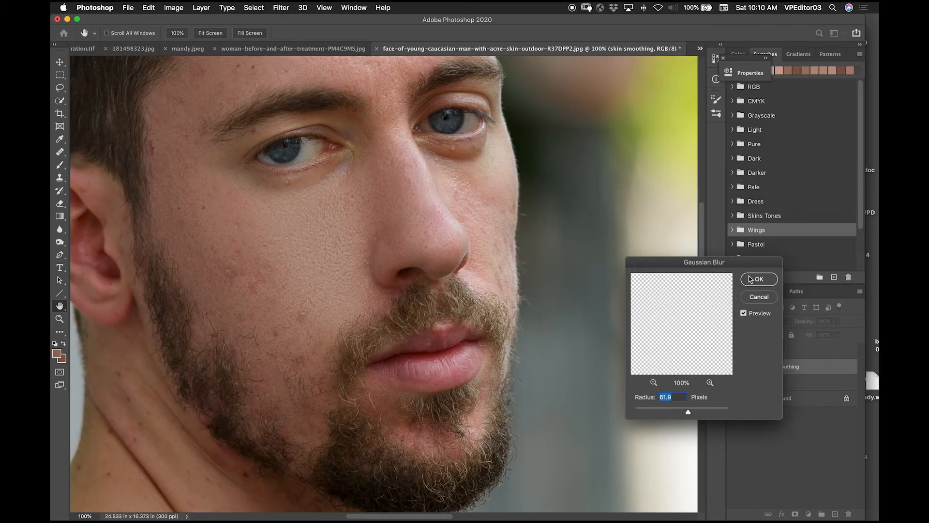
{"action": "scroll", "coordinate": [751, 281], "scroll_direction": "left", "scroll_amount": 3}
{"action": "scroll", "coordinate": [751, 280], "scroll_direction": "down", "scroll_amount": 2}
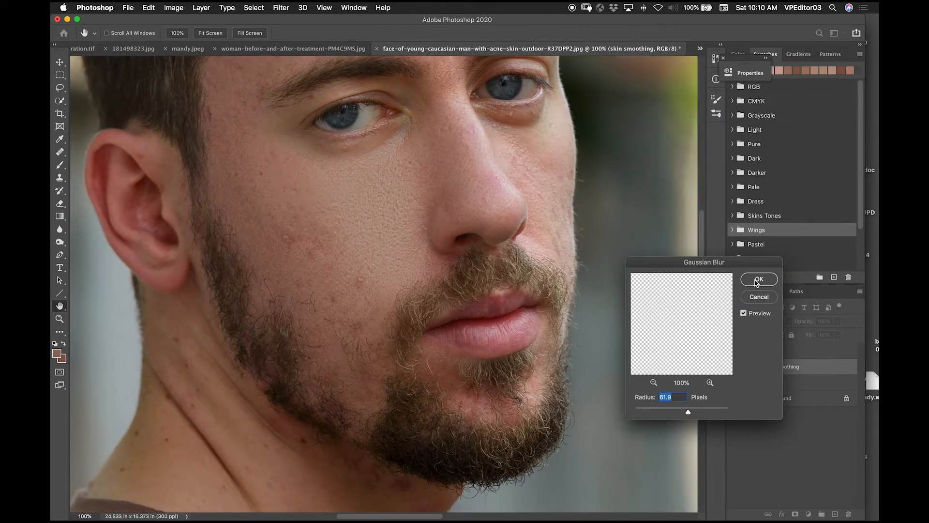
{"action": "left_click", "coordinate": [758, 280]}
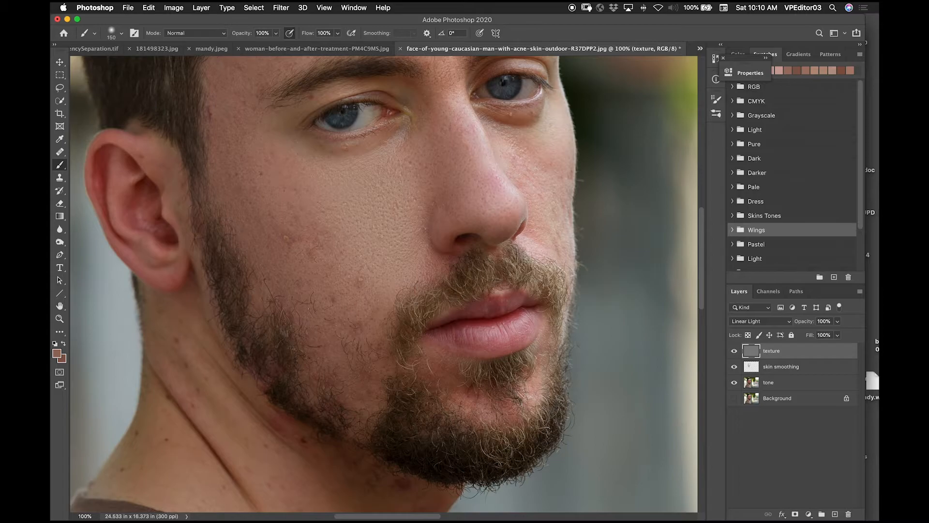
Step: Sample a cheek skin tone for the skin smoothing layer and lower the brush opacity to 16%
{"action": "key", "text": "super+minus"}
{"action": "key", "text": "super+plus"}
{"action": "left_click", "coordinate": [787, 369]}
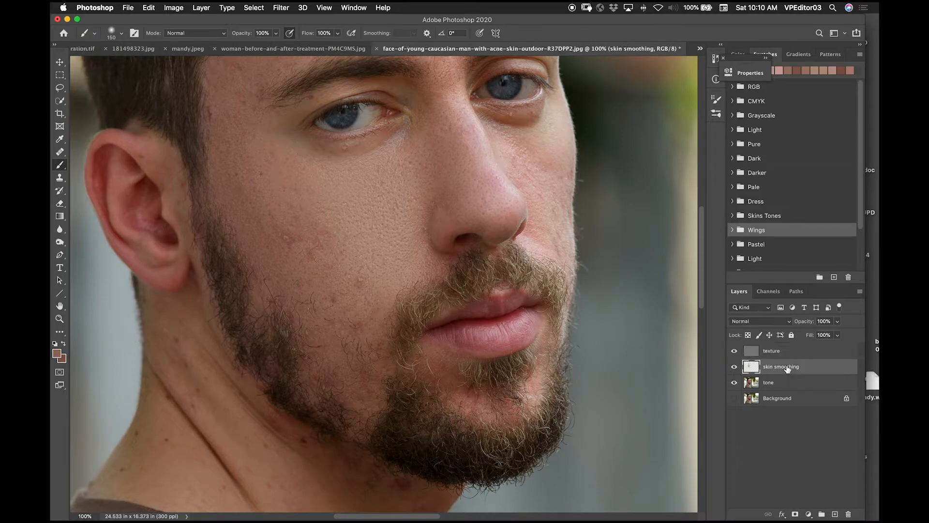
{"action": "left_click", "coordinate": [266, 174], "text": "alt"}
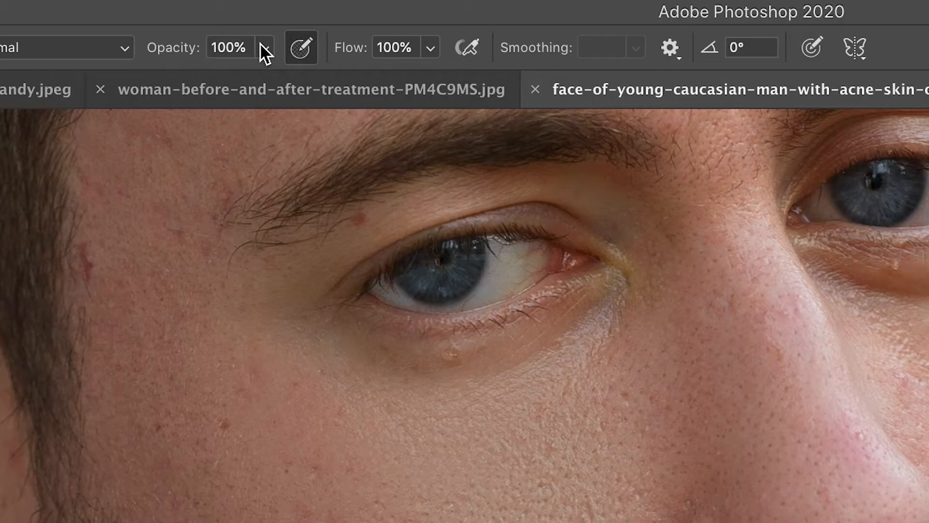
{"action": "left_click", "coordinate": [276, 33]}
{"action": "mouse_move", "coordinate": [261, 63]}
{"action": "left_mouse_down"}
{"action": "mouse_move", "coordinate": [193, 95]}
{"action": "mouse_move", "coordinate": [167, 96]}
{"action": "left_mouse_up"}
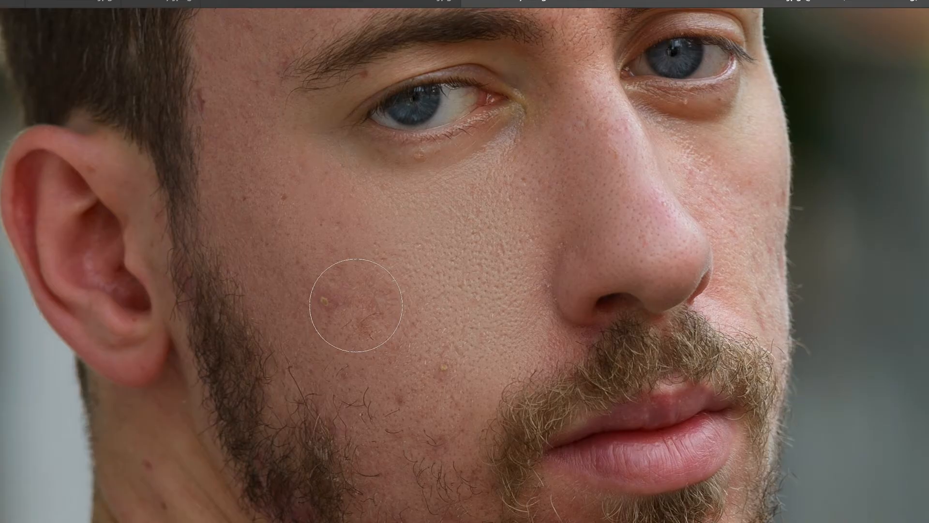
Step: Resize the soft brush and blend the sampled skin tone over the reddish cheek at 16% brush opacity on the skin smoothing layer
{"action": "left_click", "coordinate": [356, 305]}
{"action": "left_click_drag", "start_coordinate": [358, 289], "coordinate": [359, 272]}
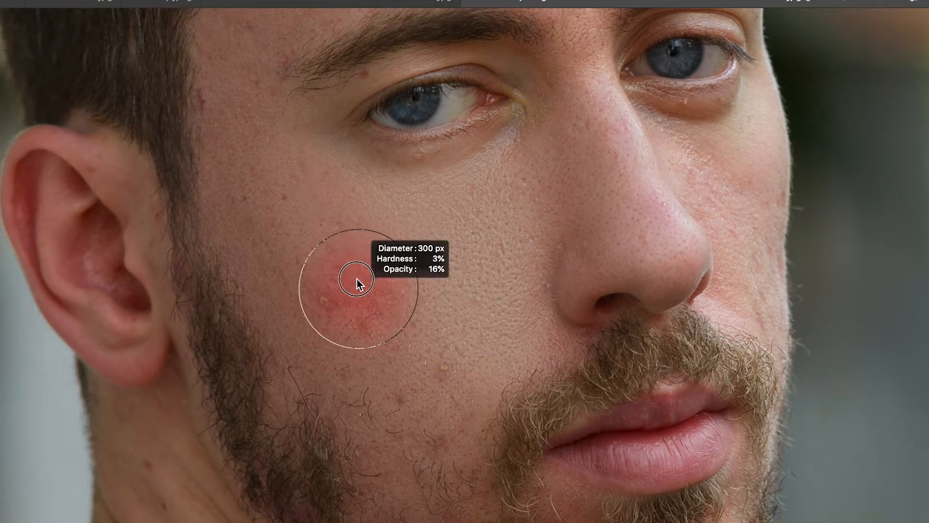
{"action": "left_click_drag", "start_coordinate": [362, 214], "coordinate": [360, 251]}
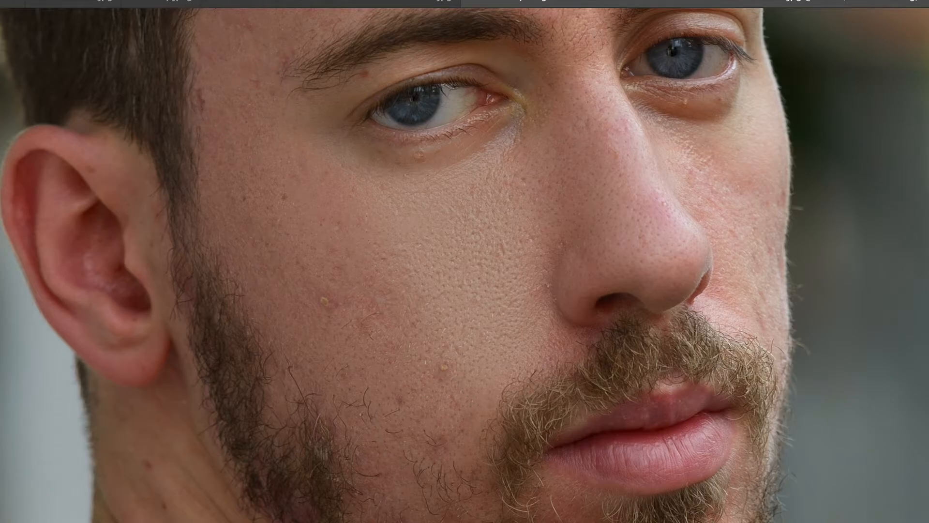
{"action": "left_click_drag", "start_coordinate": [388, 249], "coordinate": [300, 356]}
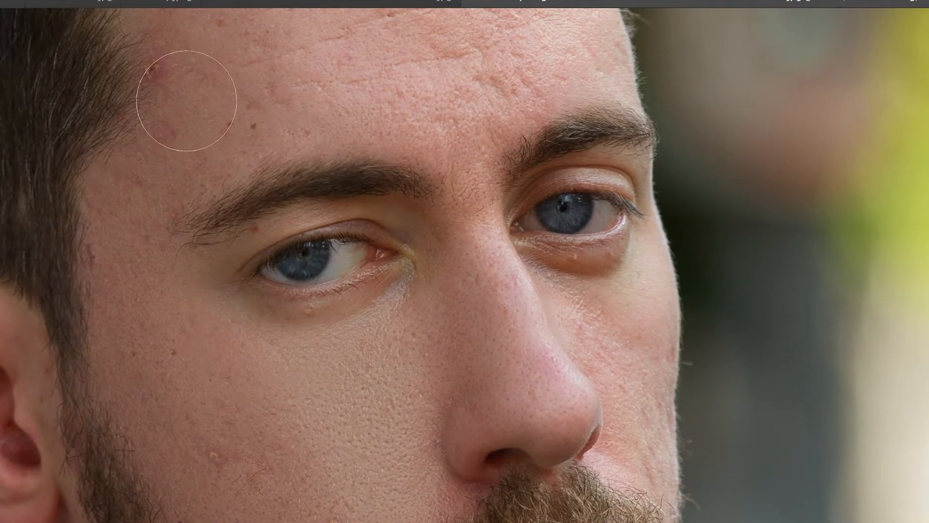
Step: Even out the forehead, nose and lower cheek with light strokes, and set the skin smoothing layer's opacity to 83%
{"action": "left_click_drag", "start_coordinate": [303, 124], "coordinate": [274, 321]}
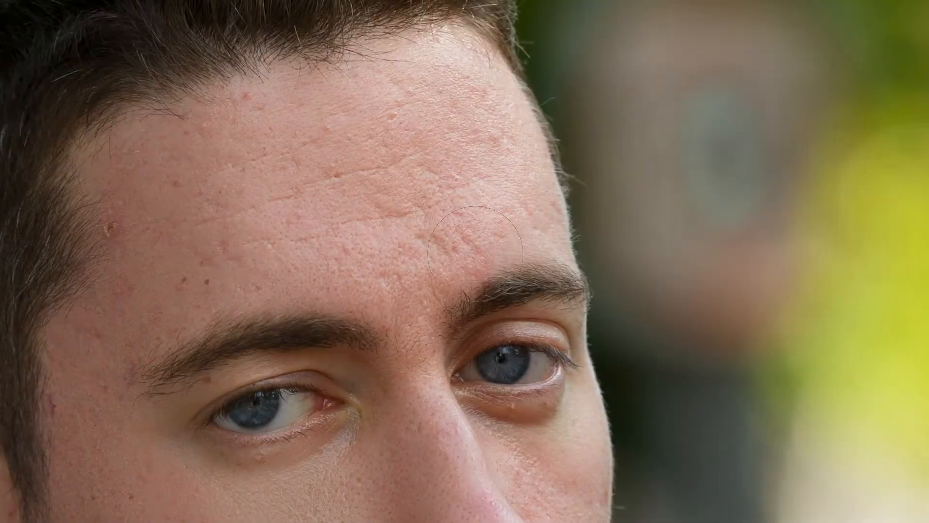
{"action": "left_click_drag", "start_coordinate": [407, 226], "coordinate": [346, 17]}
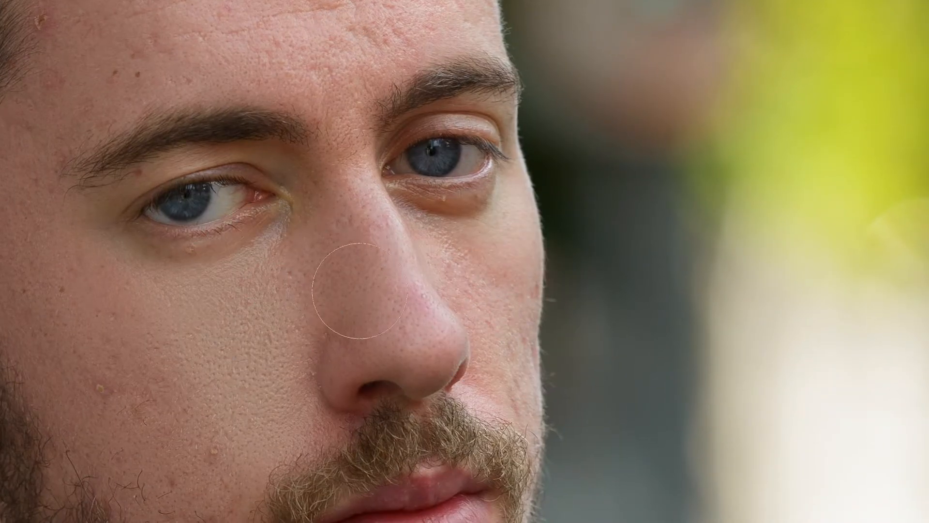
{"action": "left_click_drag", "start_coordinate": [297, 508], "coordinate": [376, 239]}
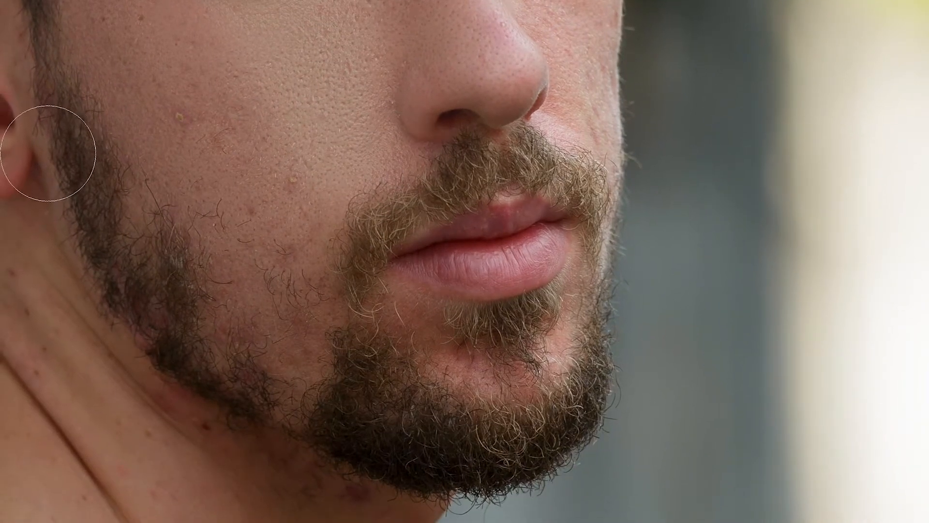
{"action": "left_click_drag", "start_coordinate": [170, 47], "coordinate": [294, 185]}
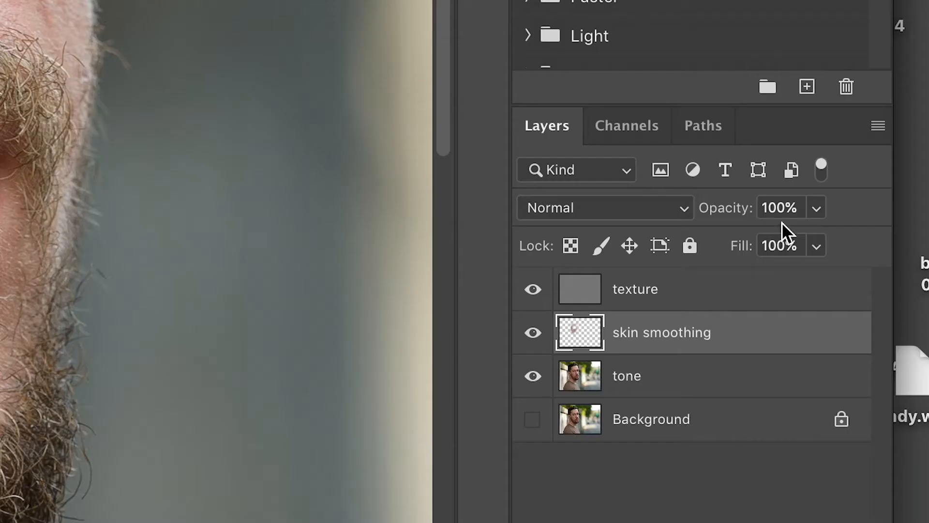
{"action": "left_click_drag", "start_coordinate": [817, 208], "coordinate": [798, 247]}
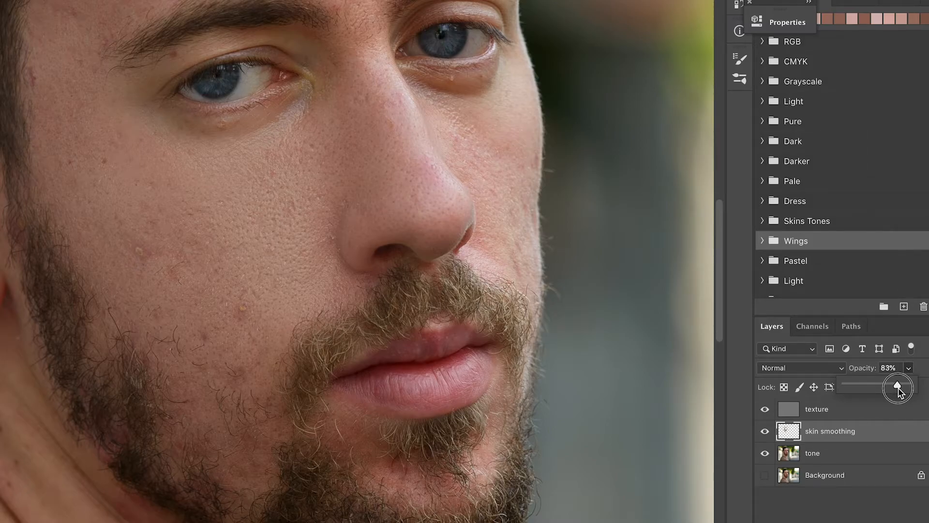
Step: Duplicate the texture layer, hide the original and rename the copy "skin texture correction"
{"action": "left_click", "coordinate": [839, 415]}
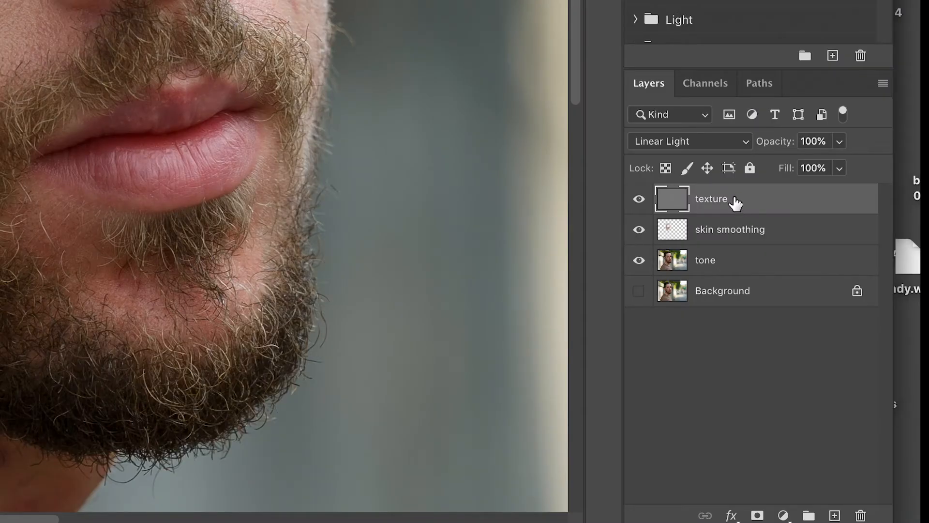
{"action": "left_click_drag", "start_coordinate": [735, 202], "coordinate": [836, 513]}
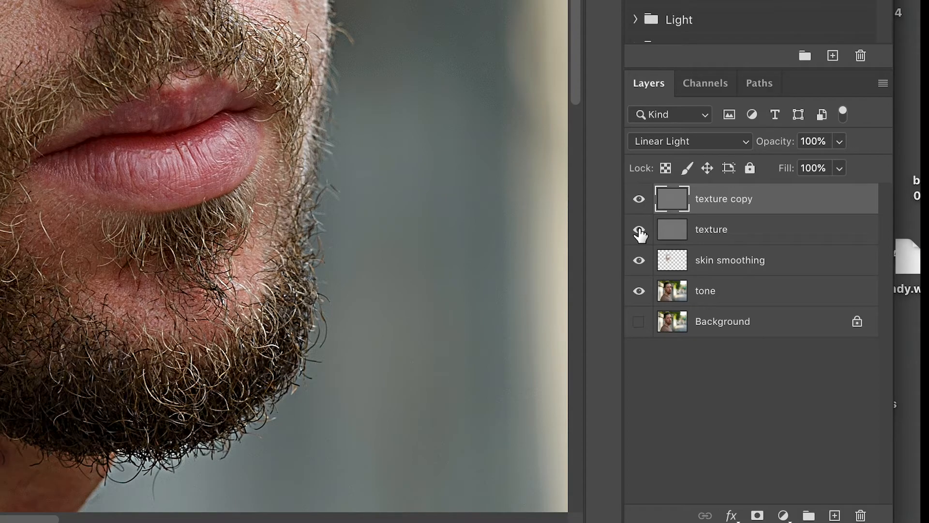
{"action": "left_click", "coordinate": [641, 231]}
{"action": "double_click", "coordinate": [725, 200]}
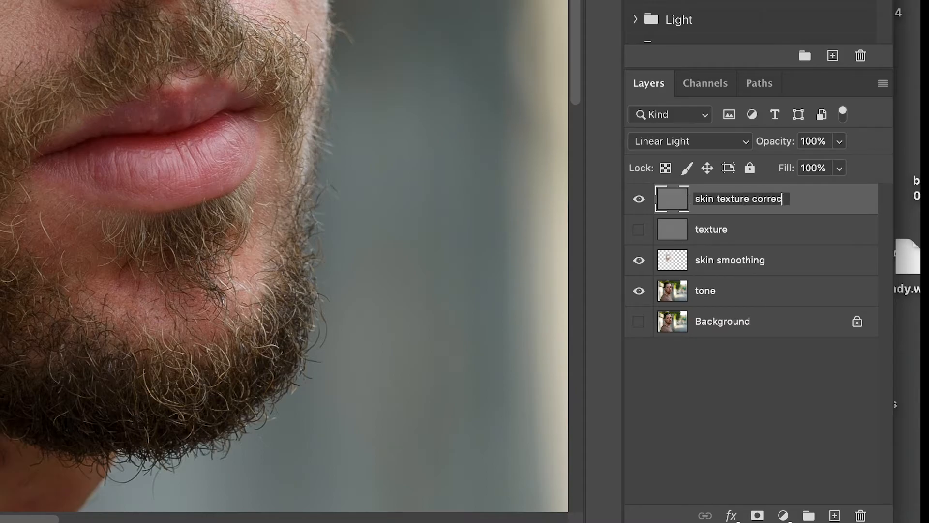
{"action": "key", "text": "Return"}
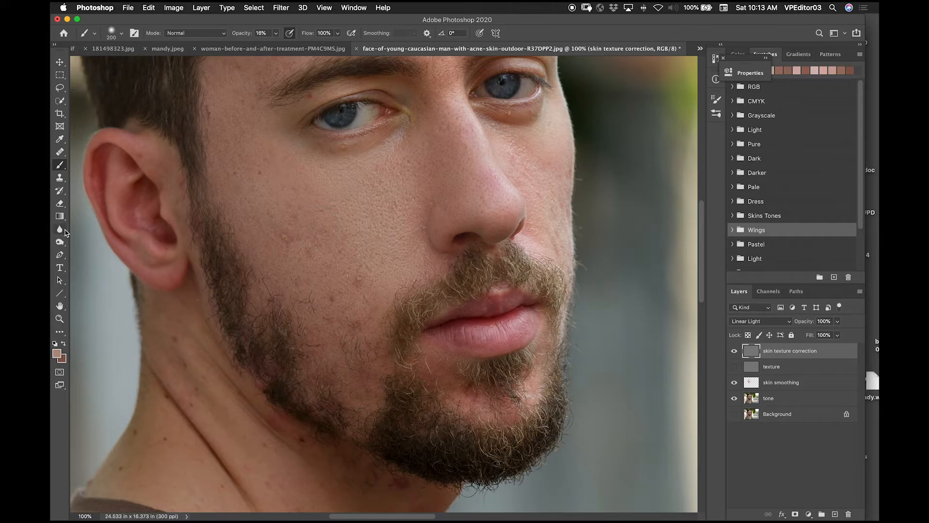
Step: Heal the cheek blemishes on the skin texture correction layer with the Healing Brush, sampling the current layer
{"action": "left_click", "coordinate": [57, 167]}
{"action": "left_click", "coordinate": [60, 152]}
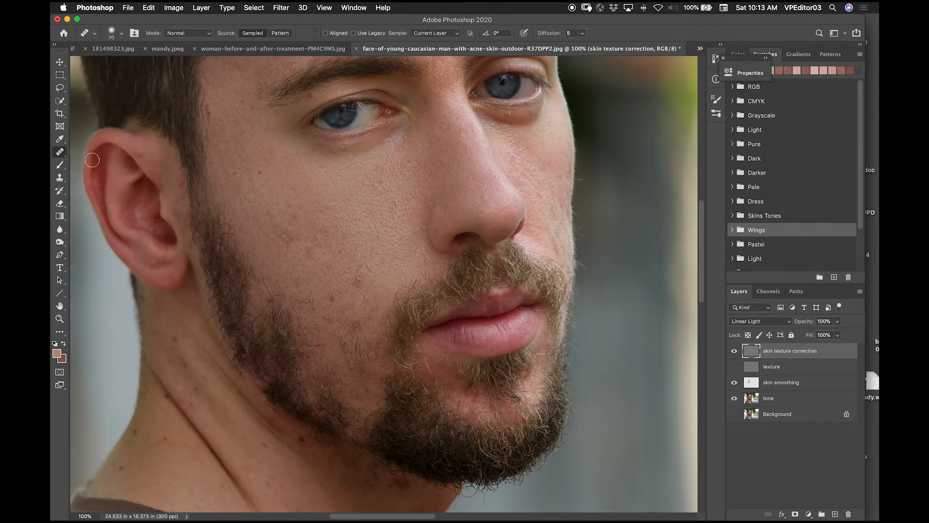
{"action": "key", "text": "super+equal"}
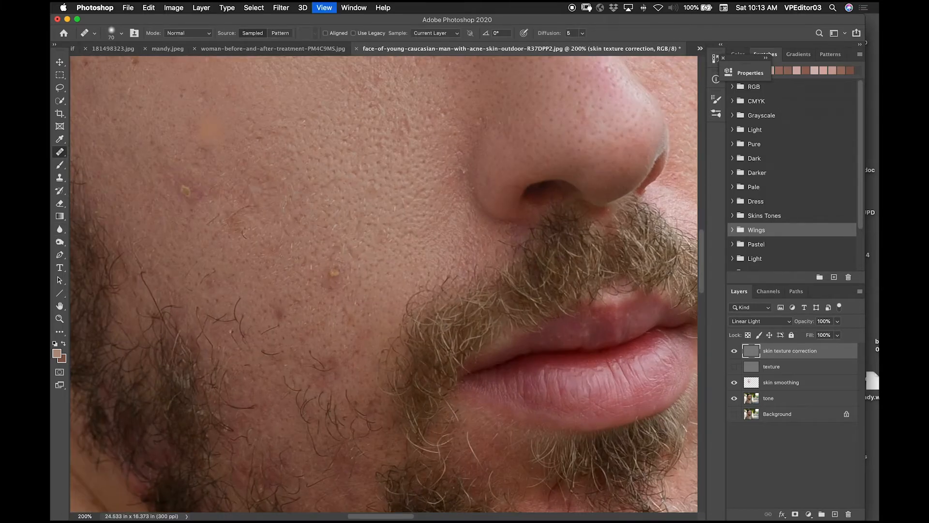
{"action": "scroll", "coordinate": [373, 191], "scroll_direction": "left", "scroll_amount": 4}
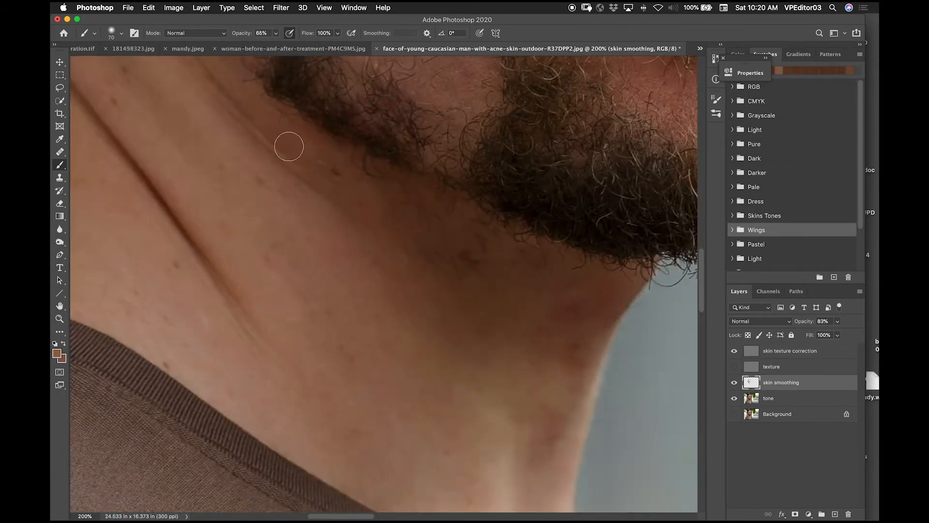
Step: Blend the skin beside the chin beard at 47% brush opacity on skin smoothing, and heal the forehead creases on skin texture correction
{"action": "left_click_drag", "start_coordinate": [495, 358], "coordinate": [503, 329]}
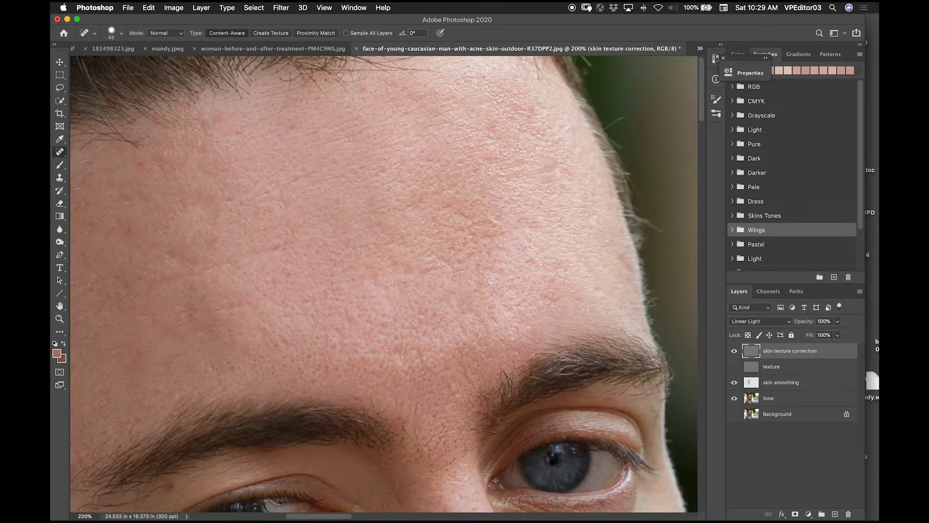
{"action": "left_click_drag", "start_coordinate": [429, 208], "coordinate": [499, 239]}
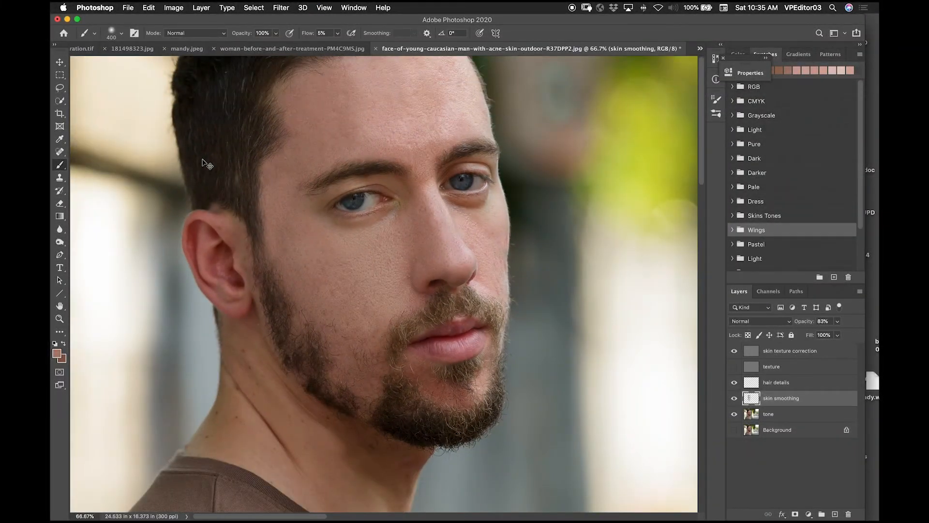
Step: Blend the face tones on the skin smoothing layer with a soft 400 px brush at 100% opacity and 5% flow
{"action": "key", "text": "super+minus"}
{"action": "left_click_drag", "start_coordinate": [375, 217], "coordinate": [315, 238]}
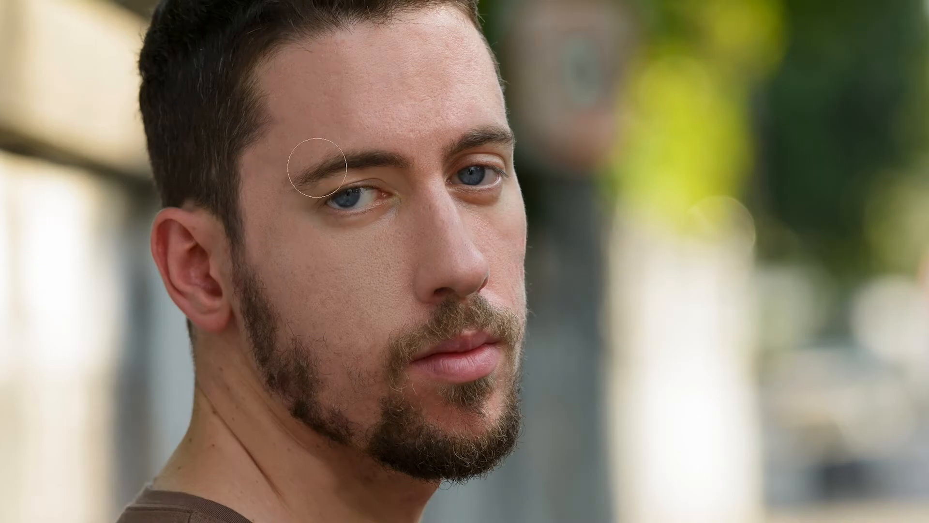
{"action": "left_click_drag", "start_coordinate": [275, 45], "coordinate": [364, 4]}
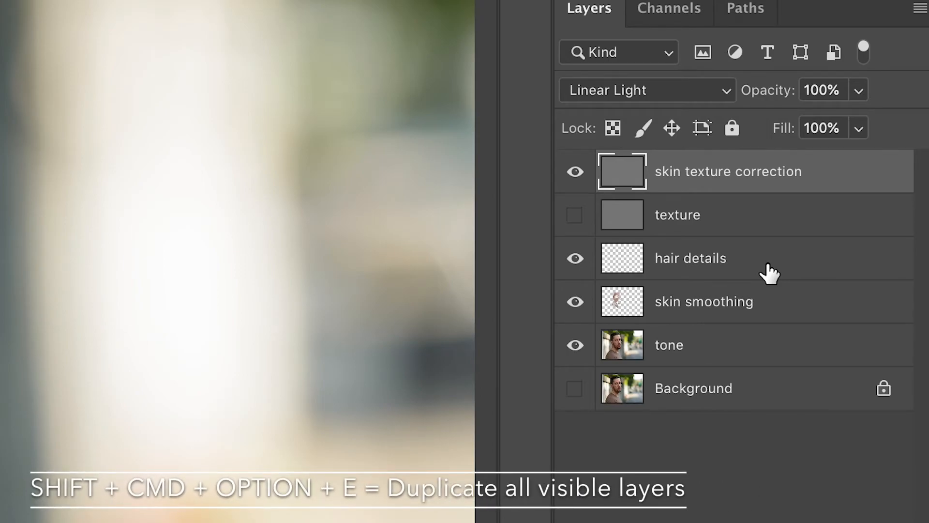
Step: Stamp all visible layers into a new layer on top and set its blend mode to Multiply
{"action": "key", "text": "super+shift+alt+e"}
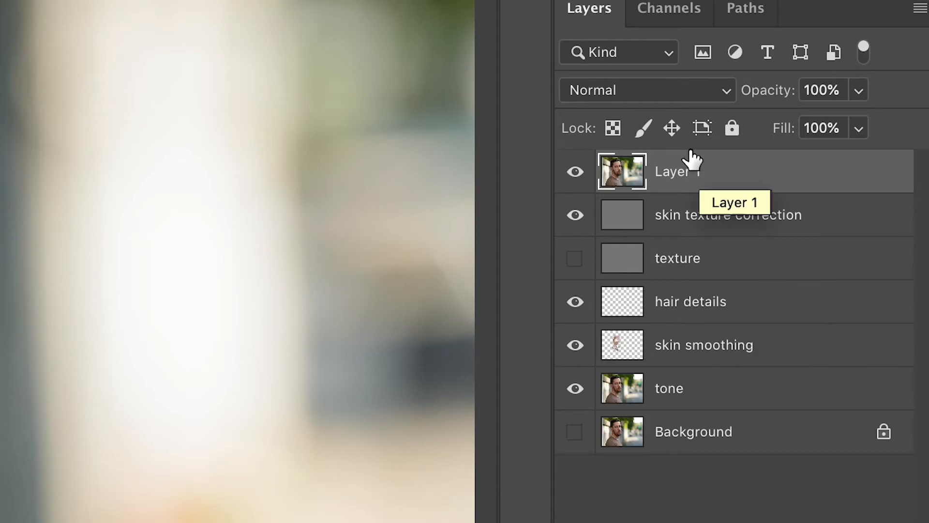
{"action": "left_click", "coordinate": [644, 88]}
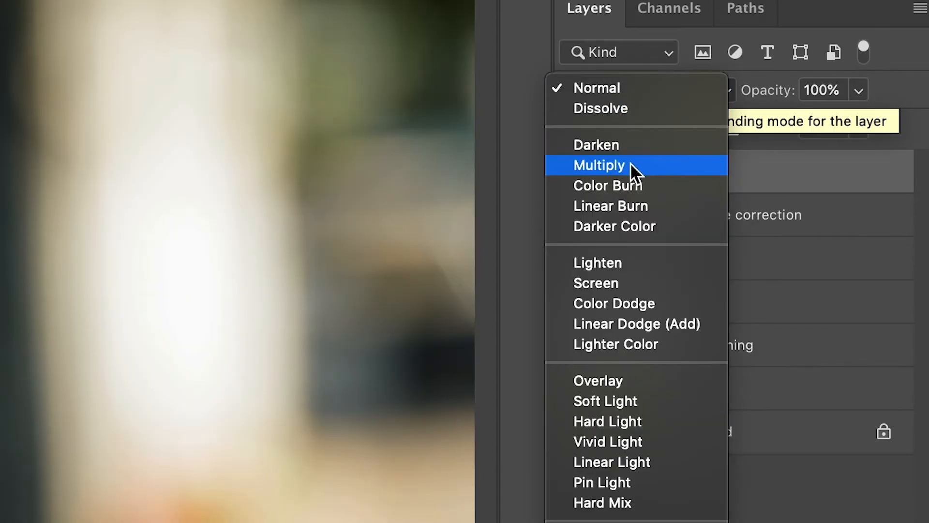
{"action": "left_click", "coordinate": [630, 165]}
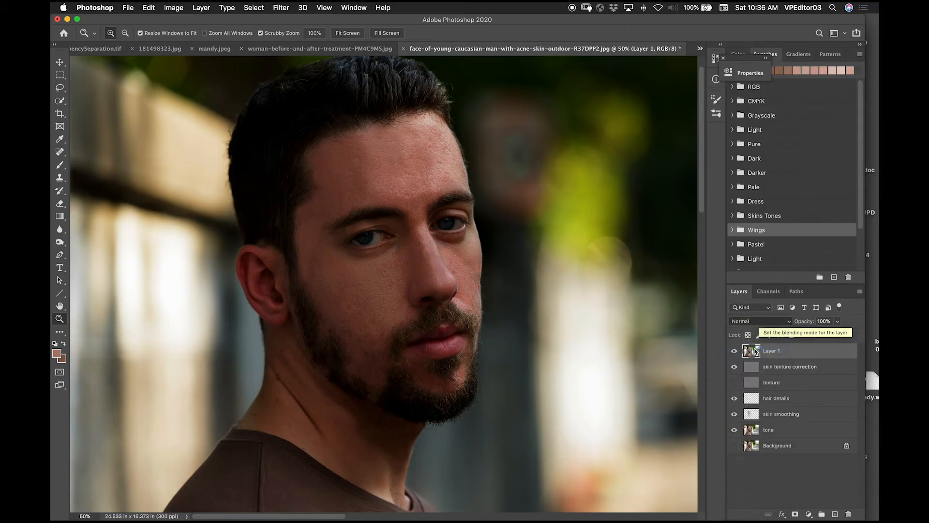
Step: Add a layer mask to the Multiply layer and fill the mask with black
{"action": "left_click", "coordinate": [796, 513]}
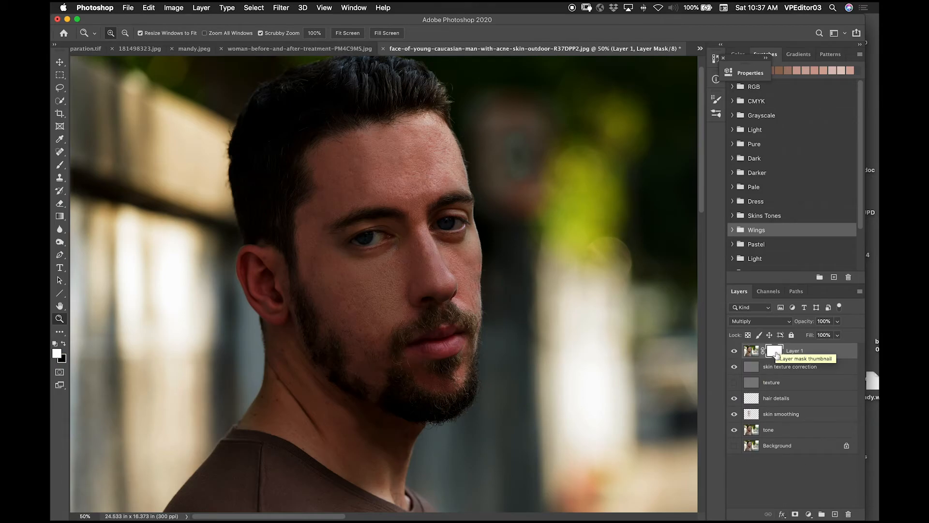
{"action": "key", "text": "b"}
{"action": "key", "text": "super+BackSpace"}
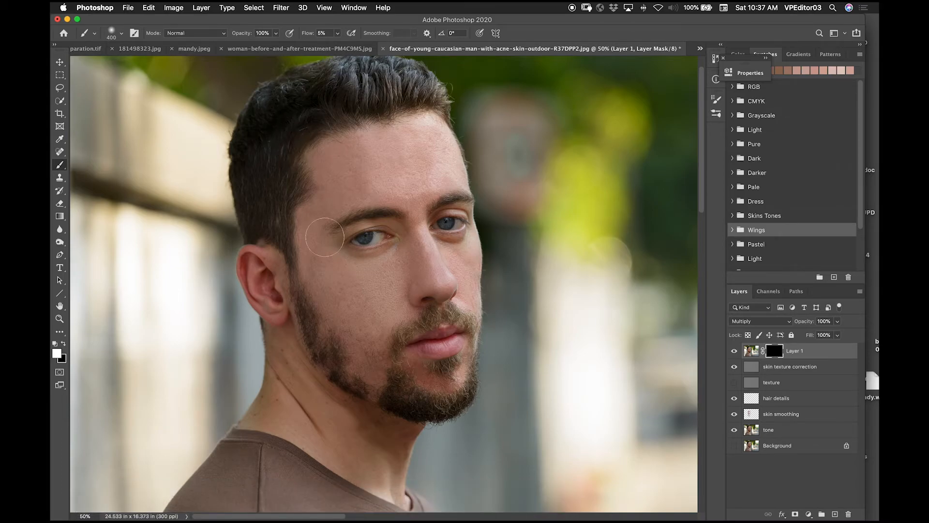
Step: Paint white on the Multiply layer's mask with a 700 px brush at 24% opacity to darken the cheek and jaw near the ear
{"action": "left_click", "coordinate": [277, 33]}
{"action": "left_click_drag", "start_coordinate": [238, 50], "coordinate": [239, 50]}
{"action": "key", "text": "0"}
{"action": "key", "text": "super+equal"}
{"action": "key", "text": "bracketright"}
{"action": "key", "text": "bracketright"}
{"action": "key", "text": "bracketright"}
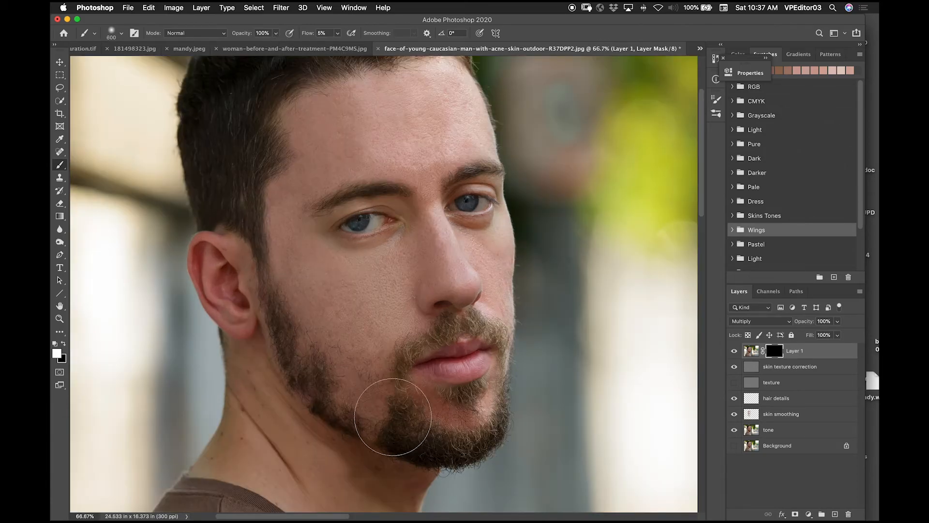
{"action": "left_click", "coordinate": [276, 33]}
{"action": "left_click_drag", "start_coordinate": [280, 50], "coordinate": [242, 50]}
{"action": "mouse_move", "coordinate": [264, 230]}
{"action": "left_mouse_down"}
{"action": "mouse_move", "coordinate": [258, 199]}
{"action": "mouse_move", "coordinate": [381, 418]}
{"action": "mouse_move", "coordinate": [371, 406]}
{"action": "mouse_move", "coordinate": [421, 423]}
{"action": "mouse_move", "coordinate": [237, 235]}
{"action": "left_mouse_up"}
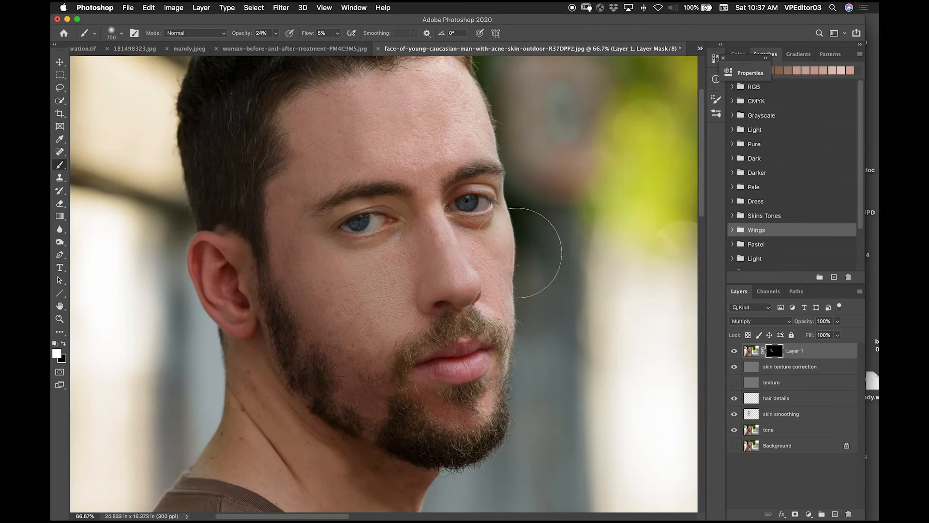
Step: Lower the opacity of the masked Multiply layer to about 57%
{"action": "left_click", "coordinate": [838, 322]}
{"action": "left_click_drag", "start_coordinate": [840, 333], "coordinate": [832, 339]}
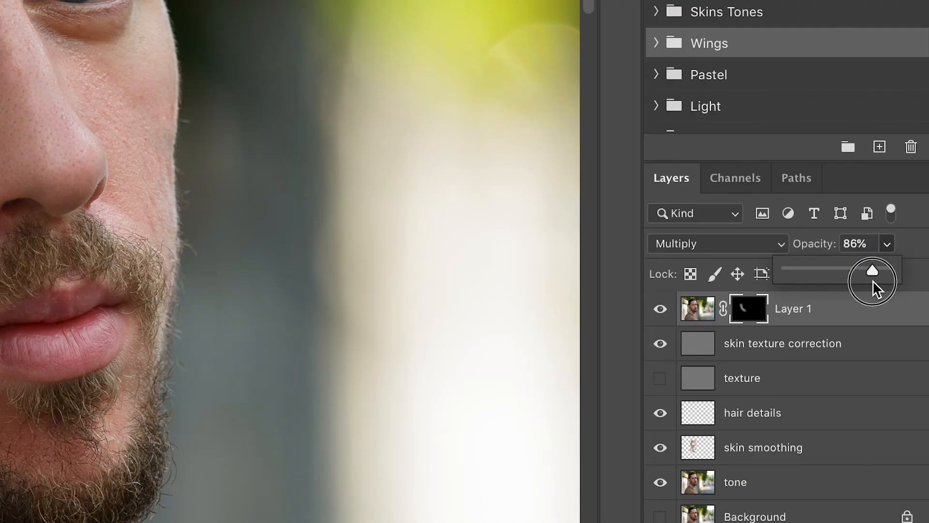
{"action": "mouse_move", "coordinate": [834, 271]}
{"action": "left_mouse_down"}
{"action": "mouse_move", "coordinate": [826, 271]}
{"action": "mouse_move", "coordinate": [845, 272]}
{"action": "left_mouse_up"}
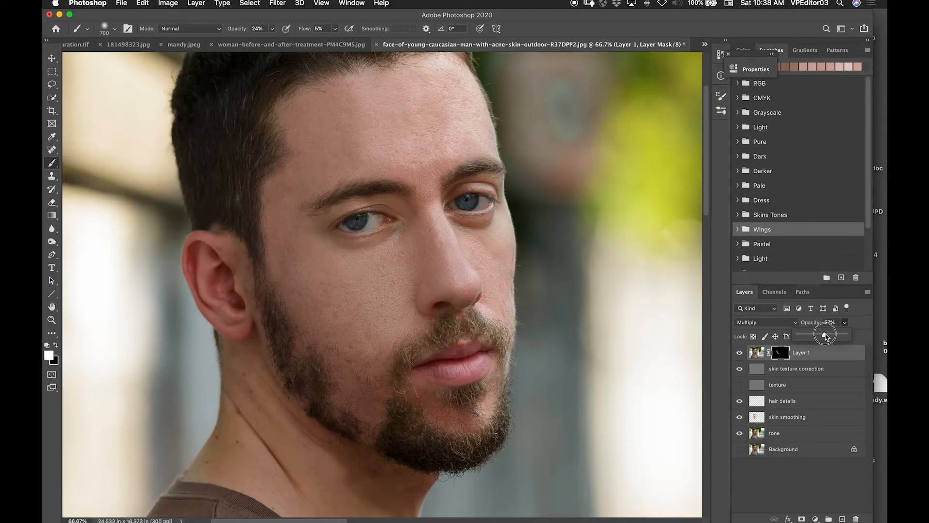
{"action": "left_click_drag", "start_coordinate": [826, 336], "coordinate": [828, 336]}
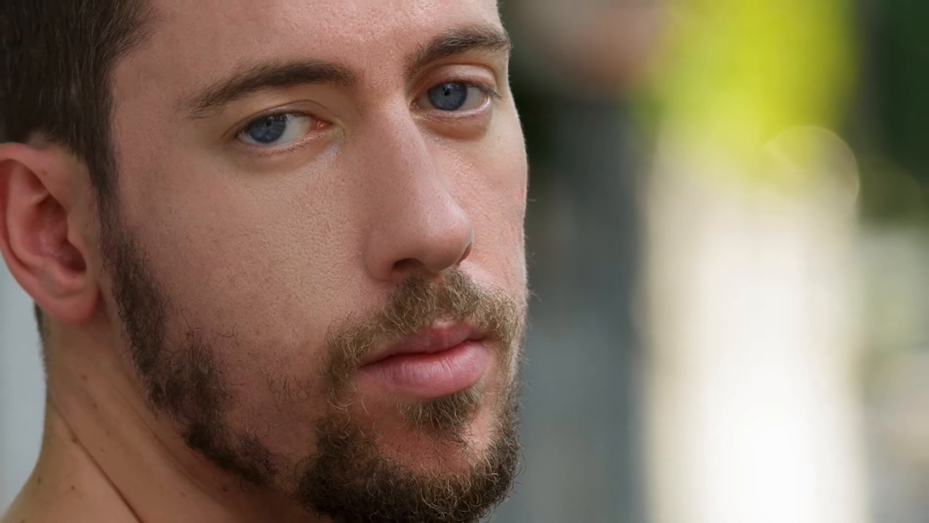